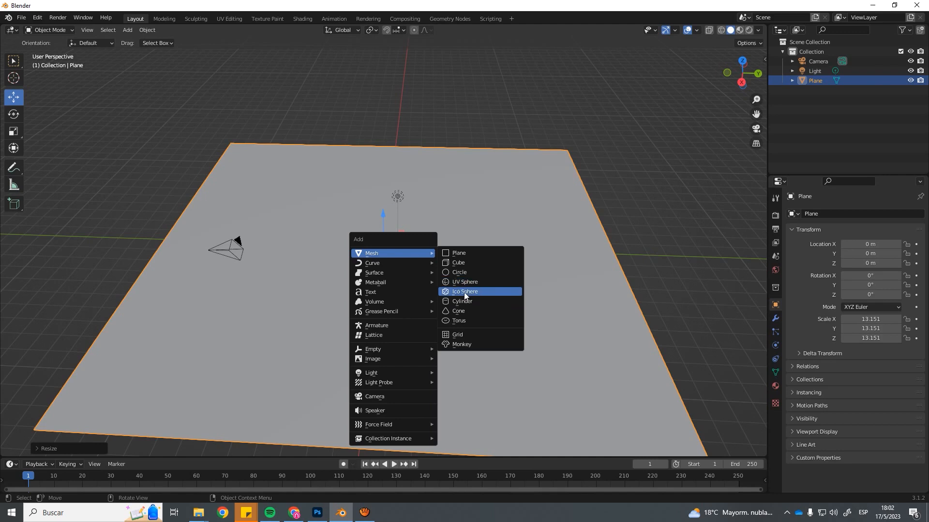
Step: Add a UV sphere and raise it along Z to about 1.19 m so it sits above the plane
{"action": "left_click", "coordinate": [463, 282]}
{"action": "middle_click_drag", "start_coordinate": [447, 258], "coordinate": [396, 233]}
{"action": "key", "text": "g"}
{"action": "key", "text": "z"}
{"action": "left_click_drag", "start_coordinate": [382, 201], "coordinate": [382, 188]}
{"action": "scroll", "coordinate": [393, 231], "scroll_direction": "up", "scroll_amount": 5}
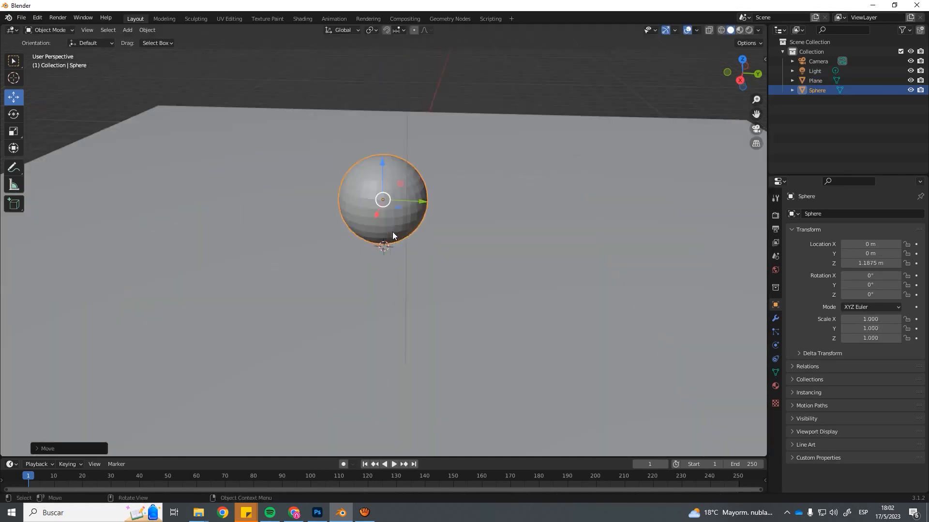
Step: Apply smooth shading to the sphere
{"action": "right_click", "coordinate": [409, 190]}
{"action": "left_click", "coordinate": [409, 190]}
{"action": "scroll", "coordinate": [436, 222], "scroll_direction": "up", "scroll_amount": 4}
{"action": "middle_click_drag", "start_coordinate": [435, 186], "coordinate": [474, 202], "text": "shift"}
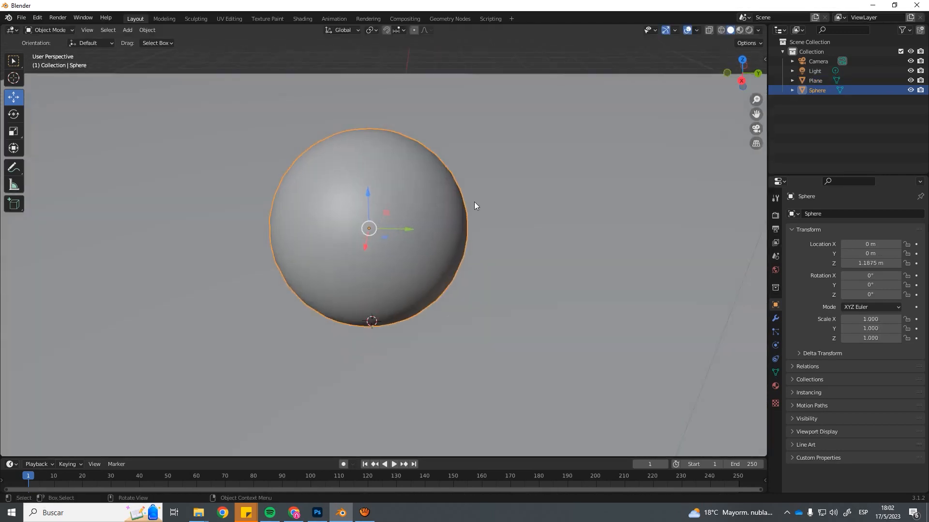
Step: Preview the sphere and plane in Material Preview viewport shading
{"action": "left_click", "coordinate": [739, 30]}
{"action": "middle_click_drag", "start_coordinate": [569, 138], "coordinate": [539, 125]}
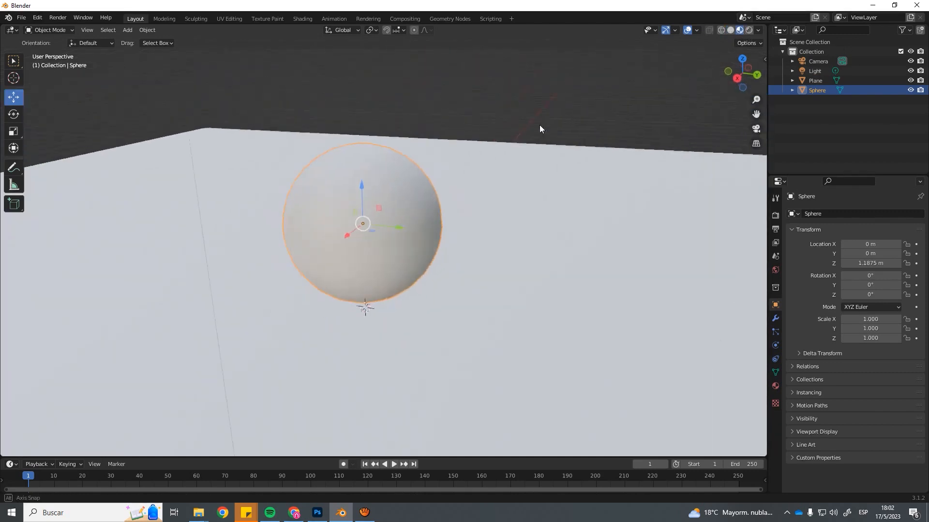
{"action": "scroll", "coordinate": [508, 137], "scroll_direction": "up", "scroll_amount": 2}
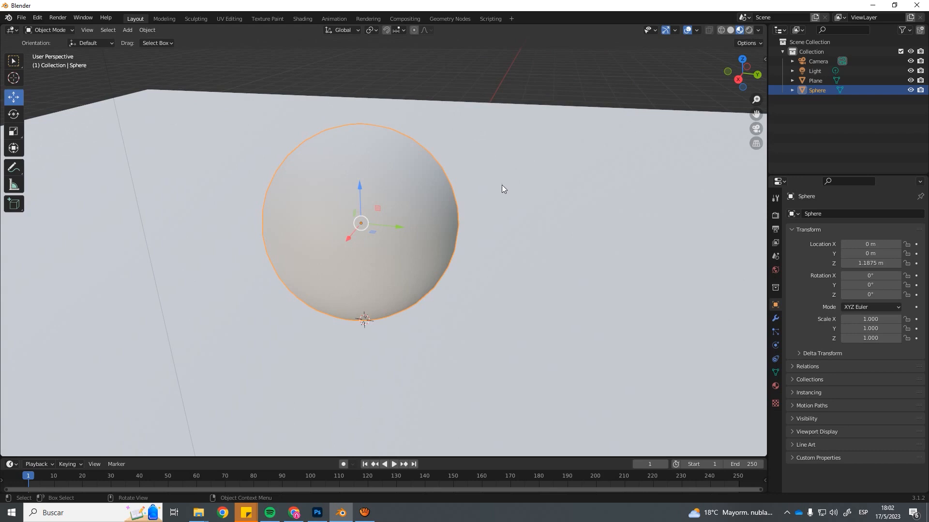
{"action": "scroll", "coordinate": [500, 182], "scroll_direction": "up", "scroll_amount": 2}
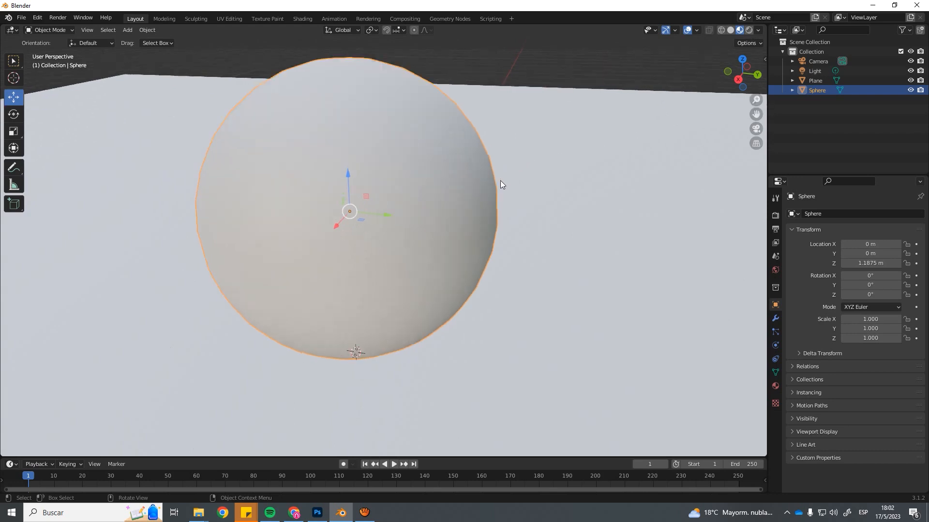
Step: Set the viewport shading to Rendered to show the sphere with the scene lighting
{"action": "left_click", "coordinate": [749, 30]}
{"action": "scroll", "coordinate": [524, 191], "scroll_direction": "down", "scroll_amount": 3}
{"action": "scroll", "coordinate": [529, 189], "scroll_direction": "up", "scroll_amount": 2}
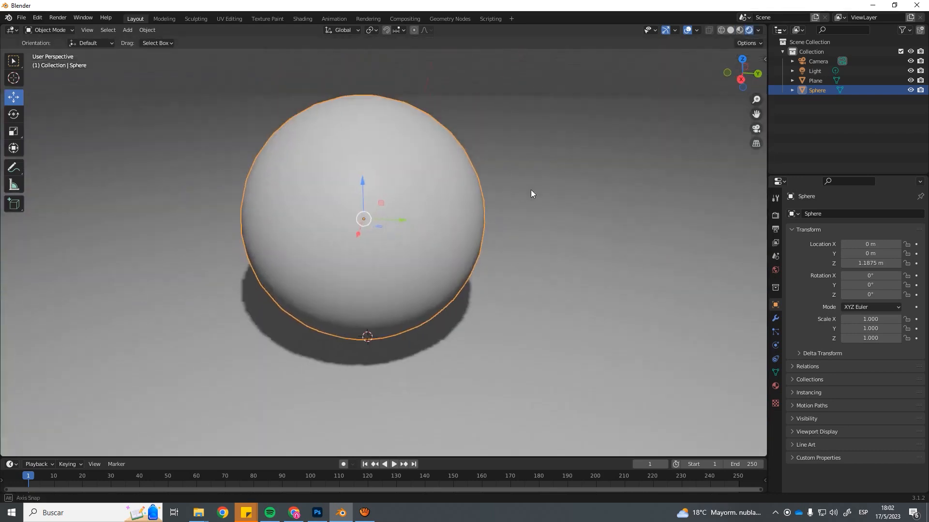
Step: Set the scene's render engine to Cycles
{"action": "left_click", "coordinate": [775, 215]}
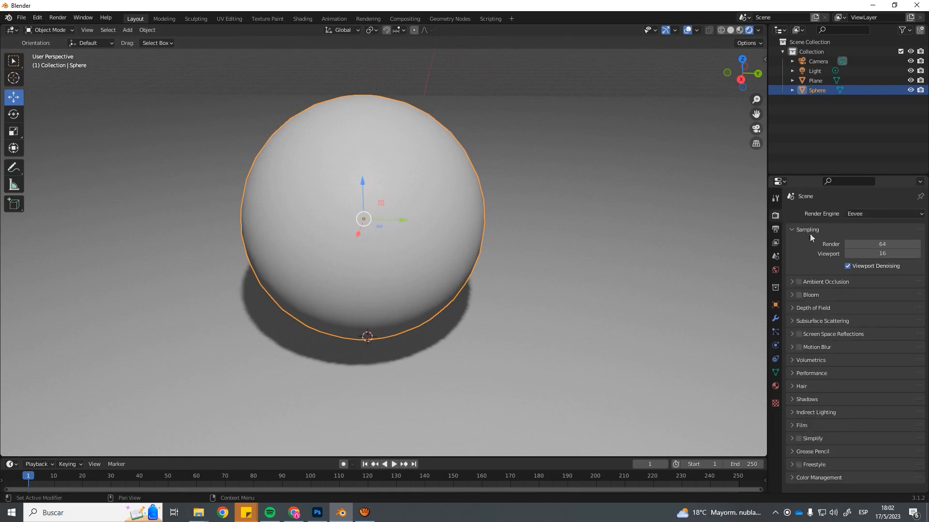
{"action": "left_click", "coordinate": [854, 214]}
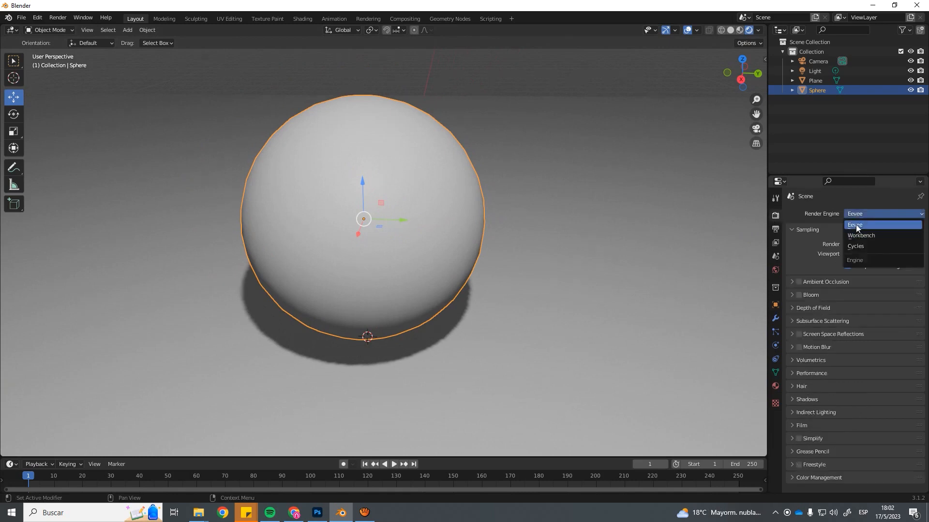
{"action": "left_click", "coordinate": [856, 226]}
{"action": "left_click", "coordinate": [859, 214]}
{"action": "left_click", "coordinate": [858, 246]}
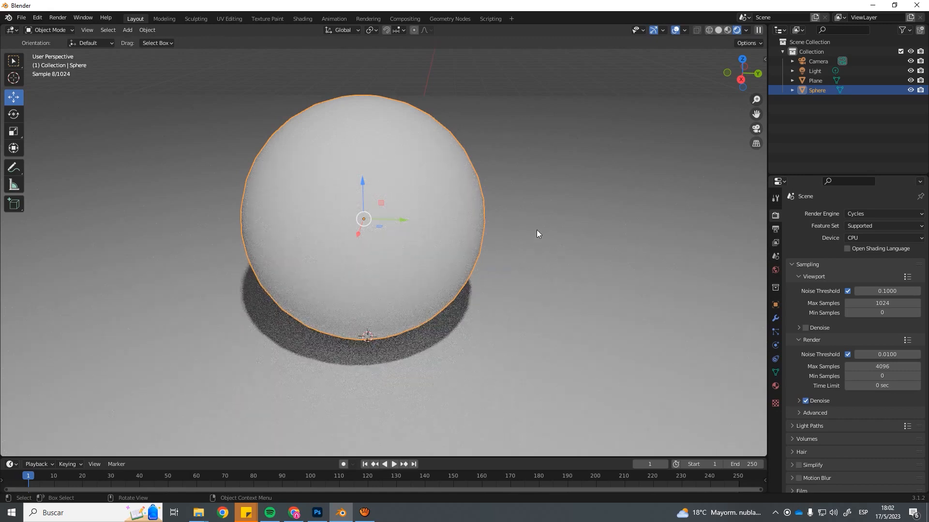
Step: Set the render engine back to Eevee, deselect the sphere and inspect its shading and shadow from several angles
{"action": "left_click", "coordinate": [883, 213]}
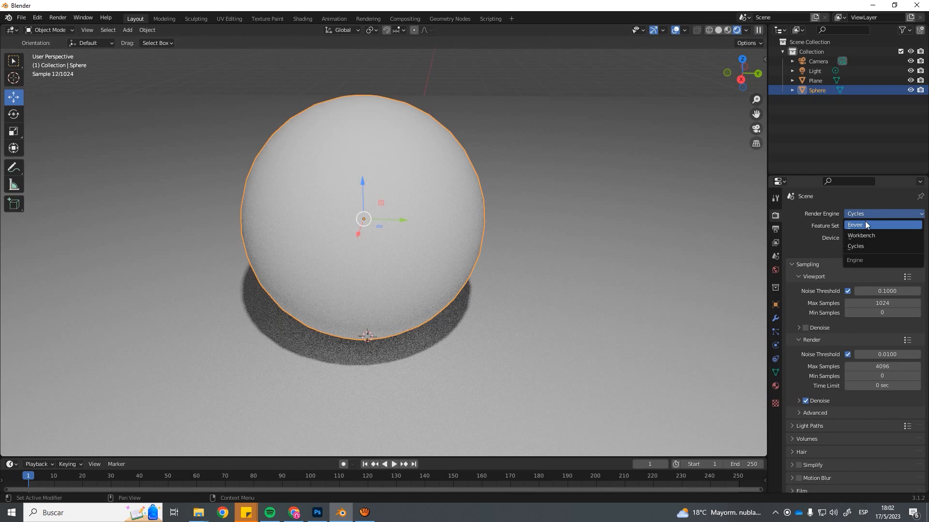
{"action": "left_click", "coordinate": [865, 221]}
{"action": "scroll", "coordinate": [551, 208], "scroll_direction": "down", "scroll_amount": 2}
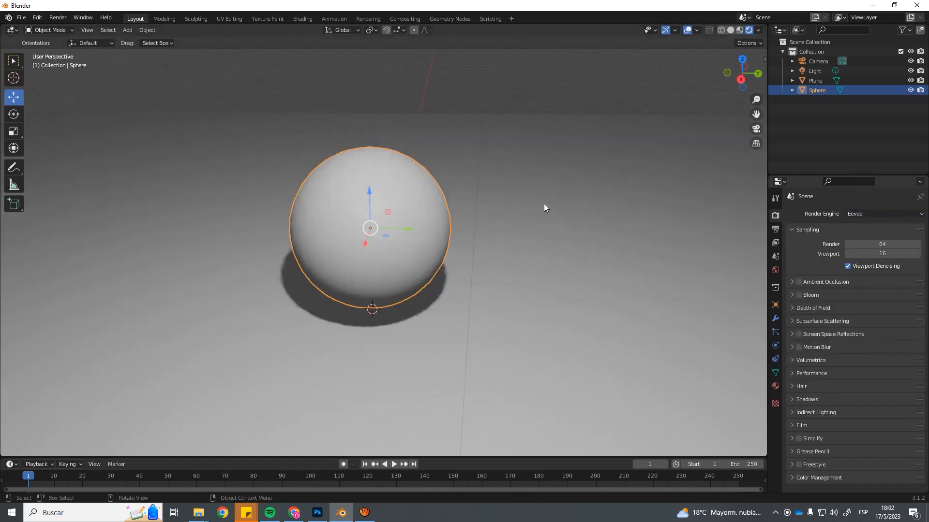
{"action": "left_click", "coordinate": [500, 96]}
{"action": "scroll", "coordinate": [483, 199], "scroll_direction": "up", "scroll_amount": 2}
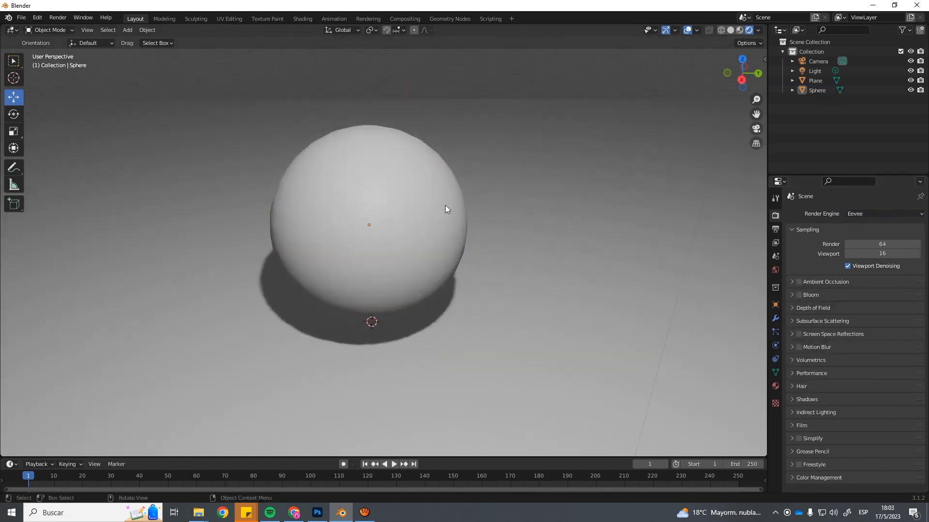
{"action": "mouse_move", "coordinate": [445, 207]}
{"action": "middle_mouse_down"}
{"action": "mouse_move", "coordinate": [456, 207]}
{"action": "mouse_move", "coordinate": [435, 205]}
{"action": "mouse_move", "coordinate": [493, 205]}
{"action": "mouse_move", "coordinate": [443, 202]}
{"action": "middle_mouse_up"}
{"action": "scroll", "coordinate": [434, 201], "scroll_direction": "up", "scroll_amount": 1}
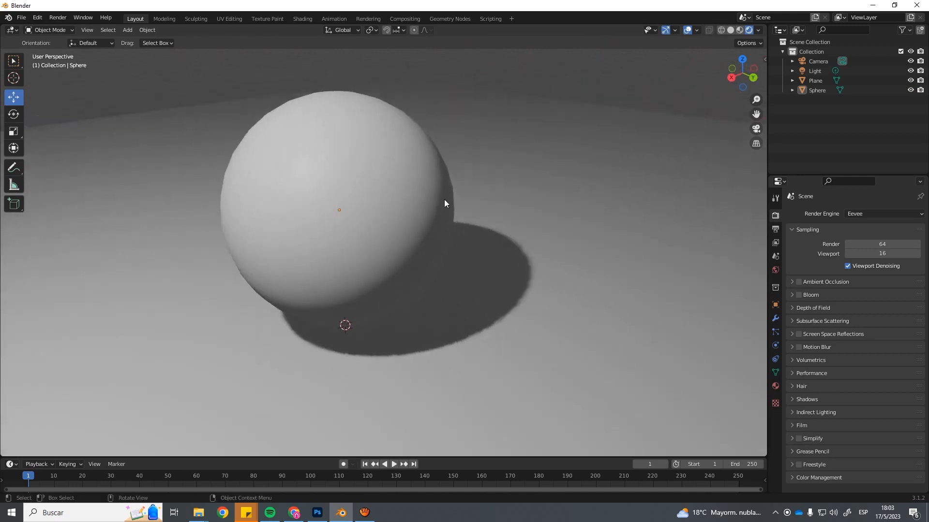
{"action": "middle_click_drag", "start_coordinate": [444, 203], "coordinate": [468, 204]}
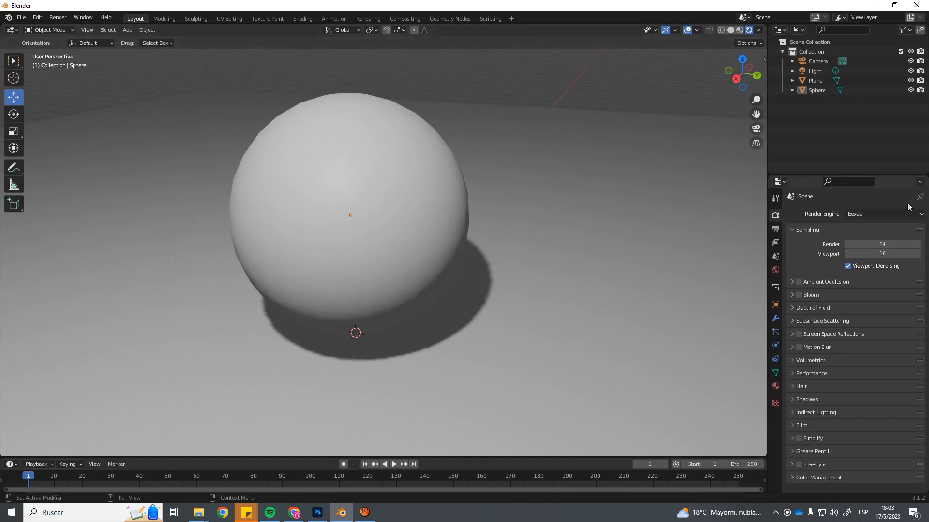
Step: Switch the render engine to Cycles and examine the sphere's lighting and shadow from several angles
{"action": "left_click", "coordinate": [846, 214]}
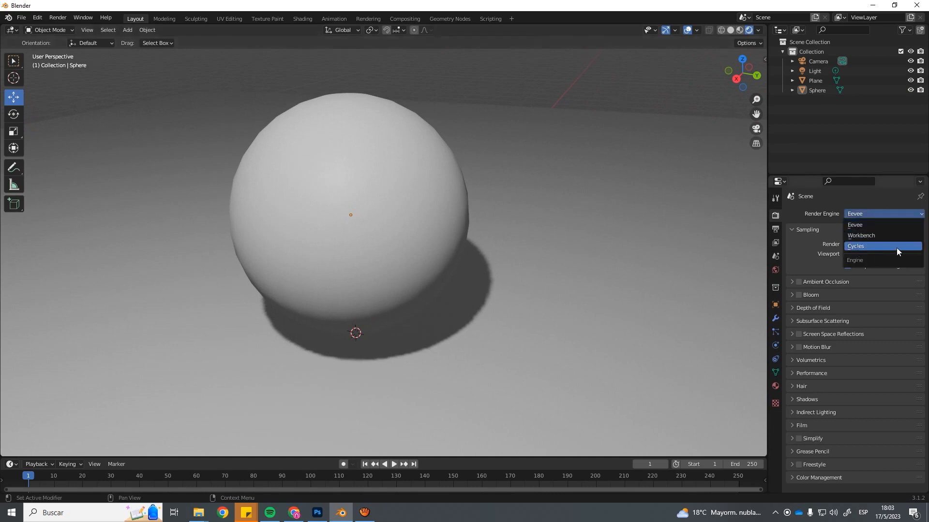
{"action": "left_click", "coordinate": [878, 247]}
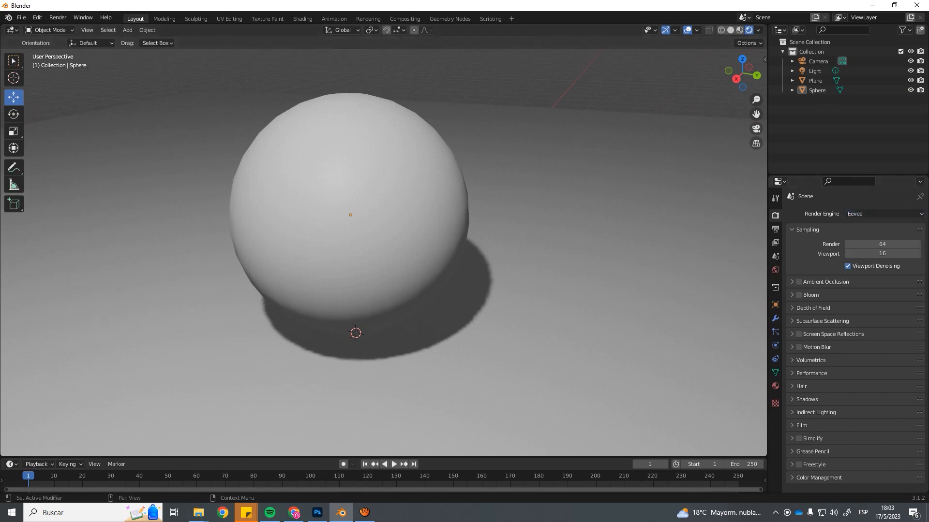
{"action": "left_click", "coordinate": [858, 214]}
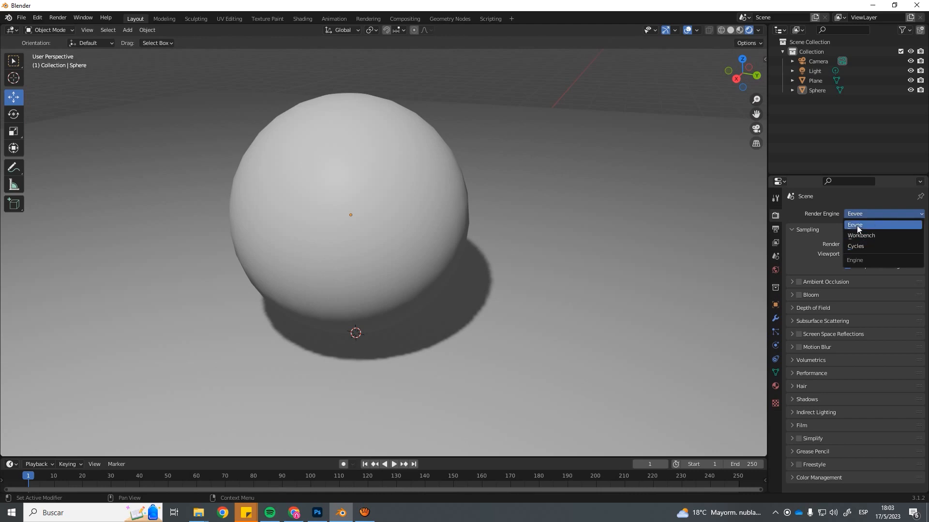
{"action": "left_click", "coordinate": [858, 247]}
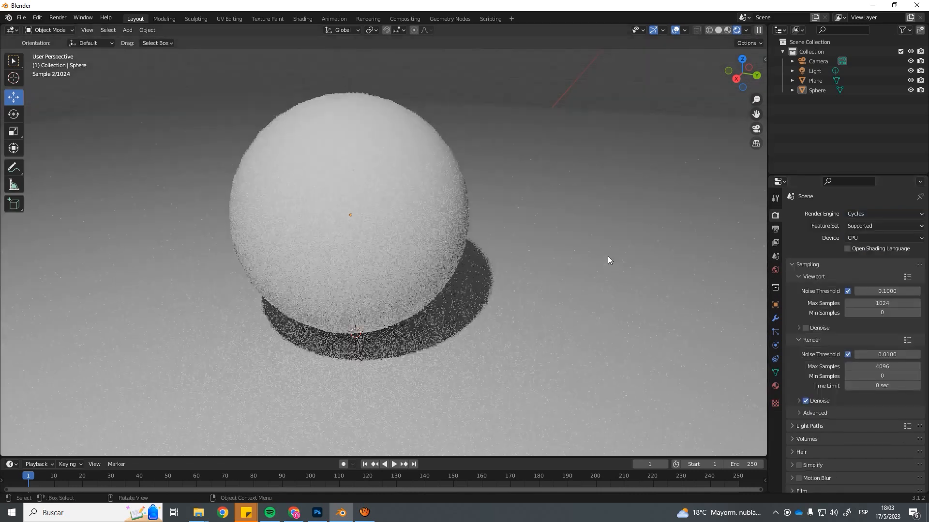
{"action": "middle_click_drag", "start_coordinate": [608, 256], "coordinate": [371, 206]}
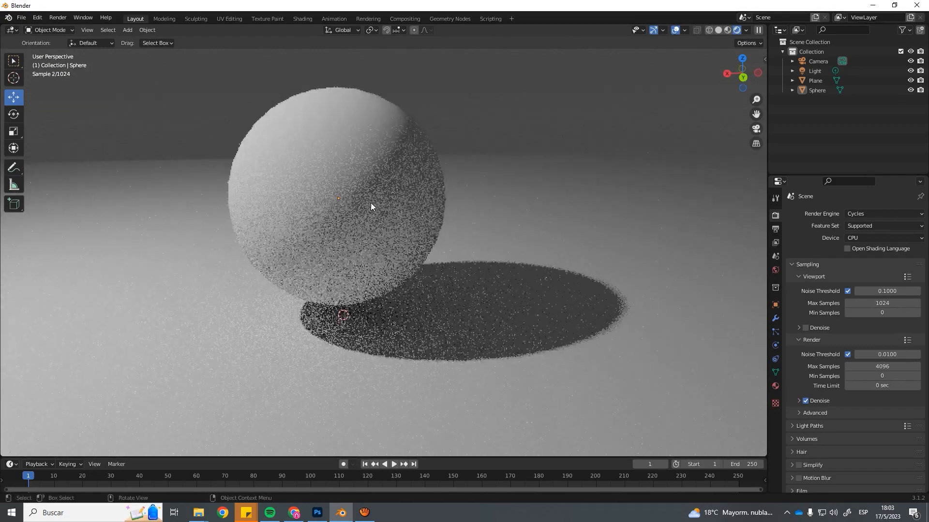
{"action": "middle_click_drag", "start_coordinate": [413, 255], "coordinate": [481, 263]}
{"action": "scroll", "coordinate": [469, 260], "scroll_direction": "up", "scroll_amount": 2}
{"action": "scroll", "coordinate": [462, 257], "scroll_direction": "down", "scroll_amount": 3}
{"action": "scroll", "coordinate": [468, 264], "scroll_direction": "up", "scroll_amount": 1}
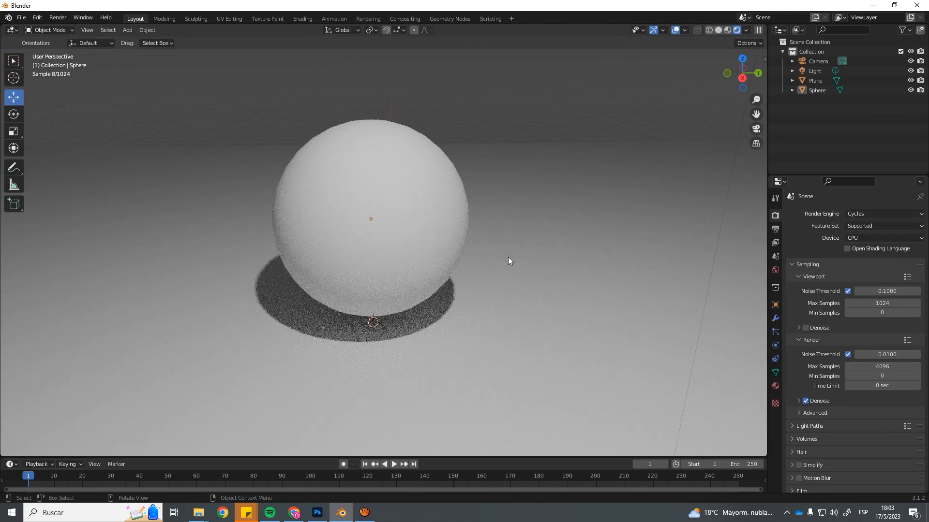
{"action": "middle_click_drag", "start_coordinate": [453, 294], "coordinate": [449, 287]}
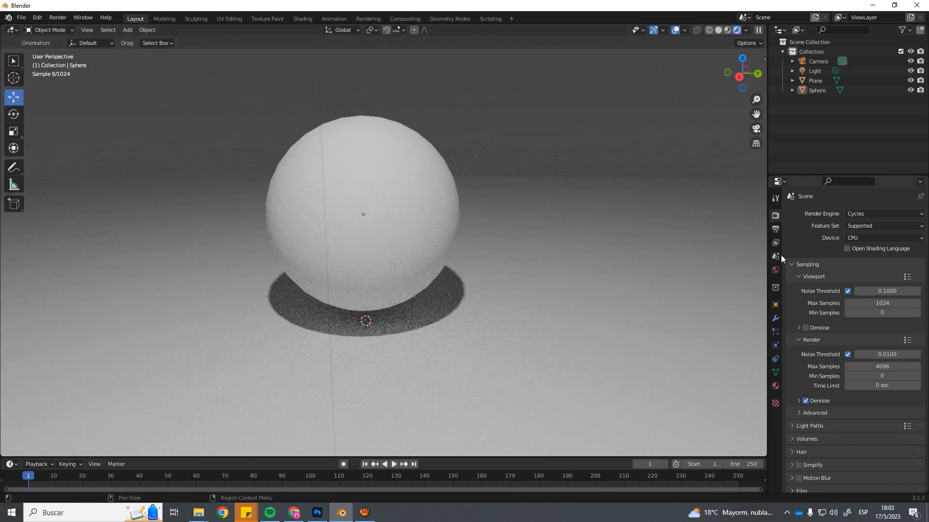
Step: Compare the sphere's shadowed side by alternating the render engine between Eevee and Cycles, finishing on Eevee
{"action": "left_click", "coordinate": [855, 218]}
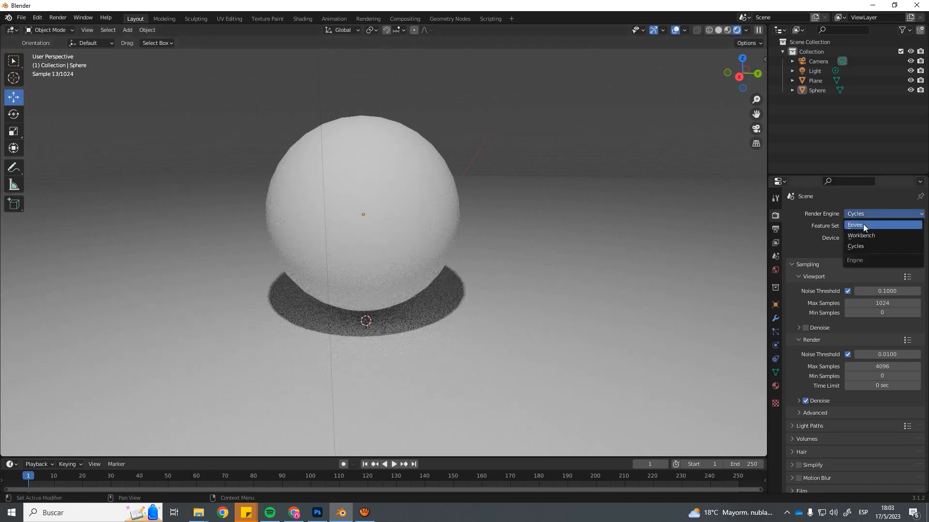
{"action": "left_click", "coordinate": [863, 225]}
{"action": "middle_click_drag", "start_coordinate": [512, 240], "coordinate": [414, 238]}
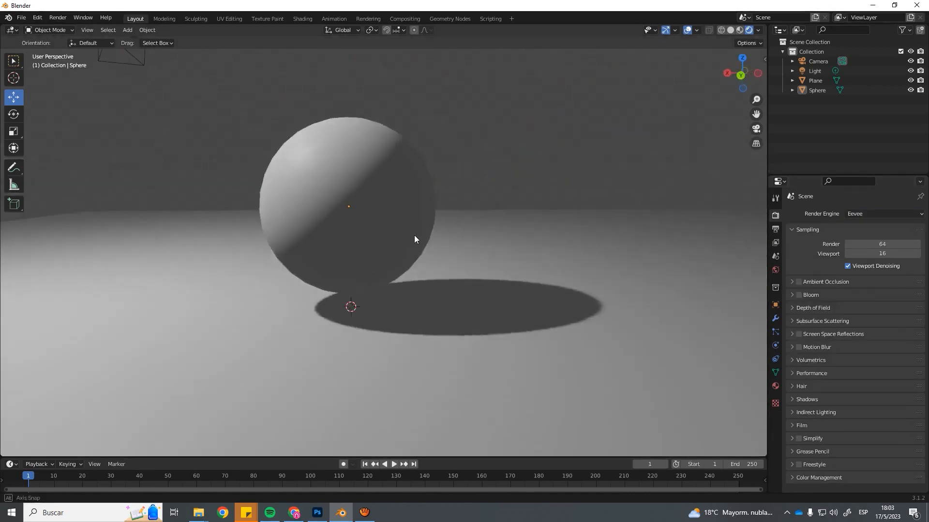
{"action": "left_click", "coordinate": [869, 211]}
{"action": "left_click", "coordinate": [866, 243]}
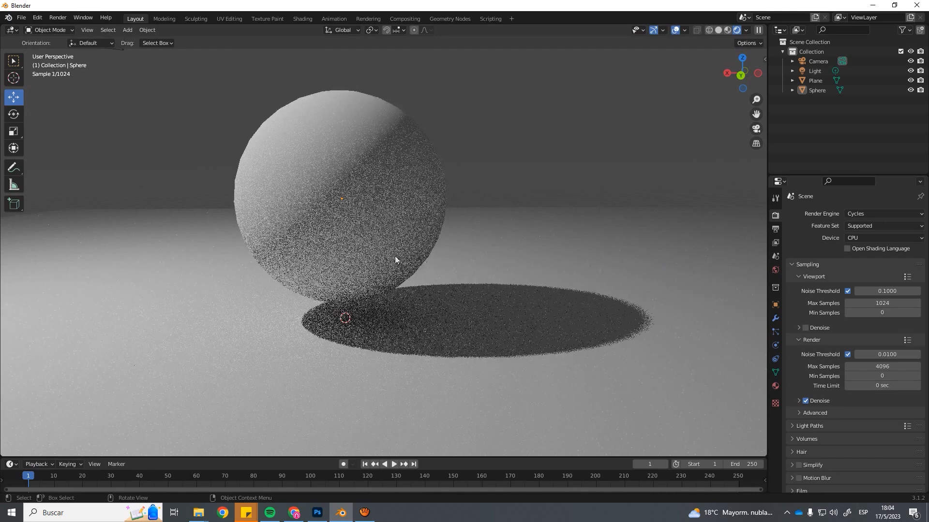
{"action": "left_click", "coordinate": [863, 214]}
{"action": "left_click", "coordinate": [866, 223]}
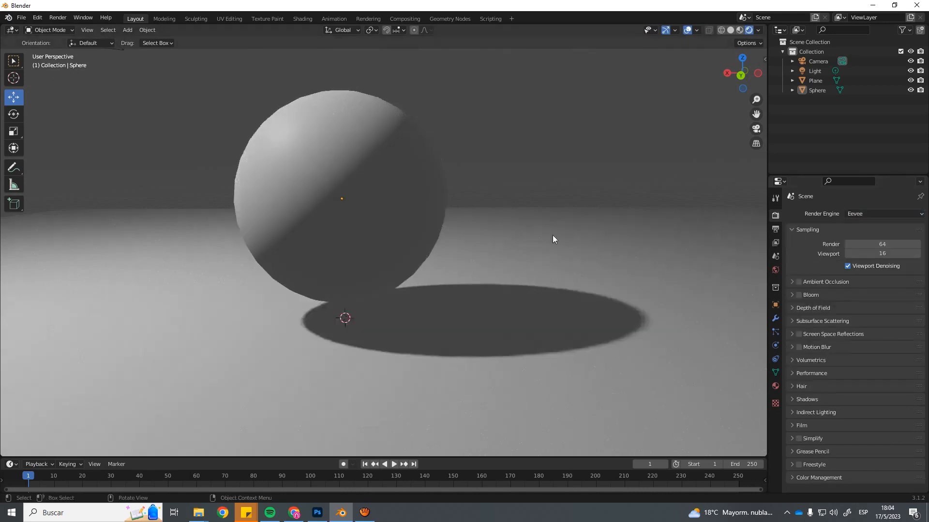
{"action": "mouse_move", "coordinate": [552, 235]}
{"action": "middle_mouse_down"}
{"action": "mouse_move", "coordinate": [506, 250]}
{"action": "mouse_move", "coordinate": [534, 233]}
{"action": "middle_mouse_up"}
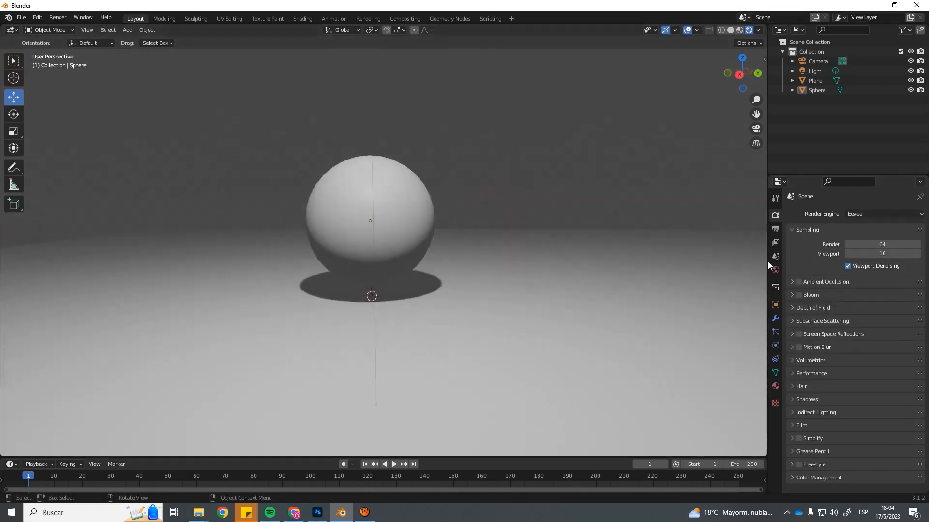
Step: Check the horizontal resolution in the output settings, keeping it at 1920 px
{"action": "left_click", "coordinate": [776, 229]}
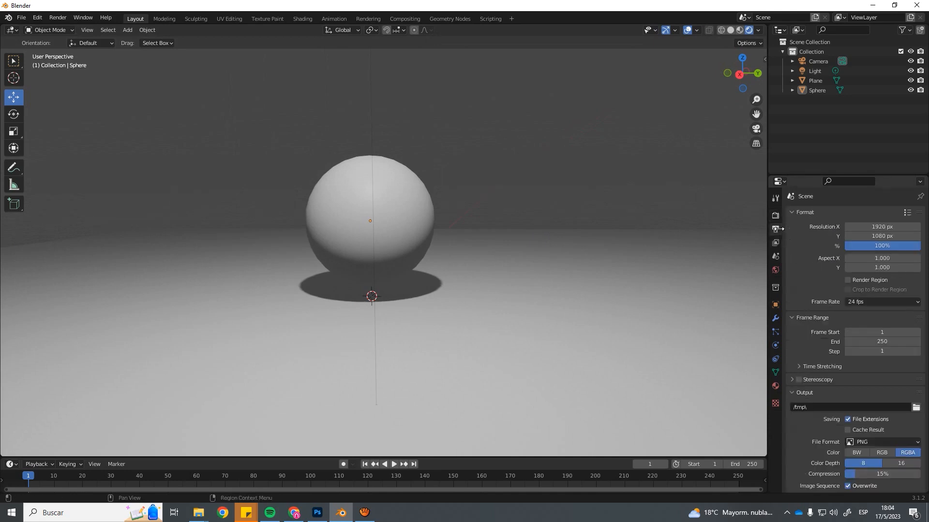
{"action": "left_click", "coordinate": [876, 227]}
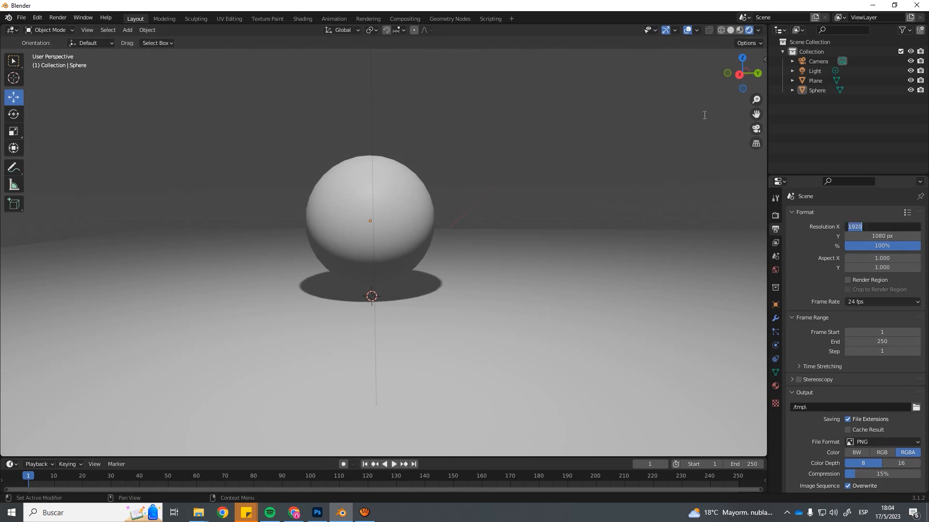
{"action": "key", "text": "Return"}
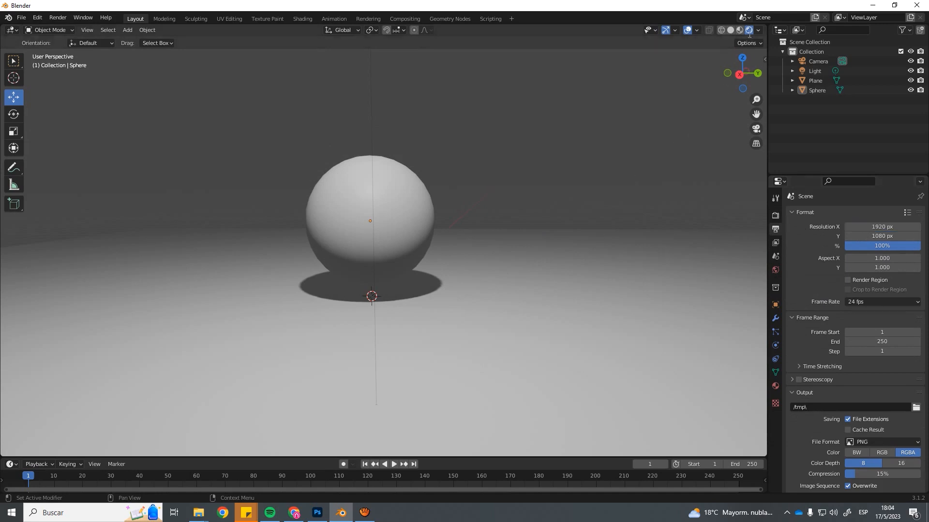
Step: Render the current frame as a still image and close the render window
{"action": "scroll", "coordinate": [538, 148], "scroll_direction": "up", "scroll_amount": 3}
{"action": "scroll", "coordinate": [523, 164], "scroll_direction": "down", "scroll_amount": 5}
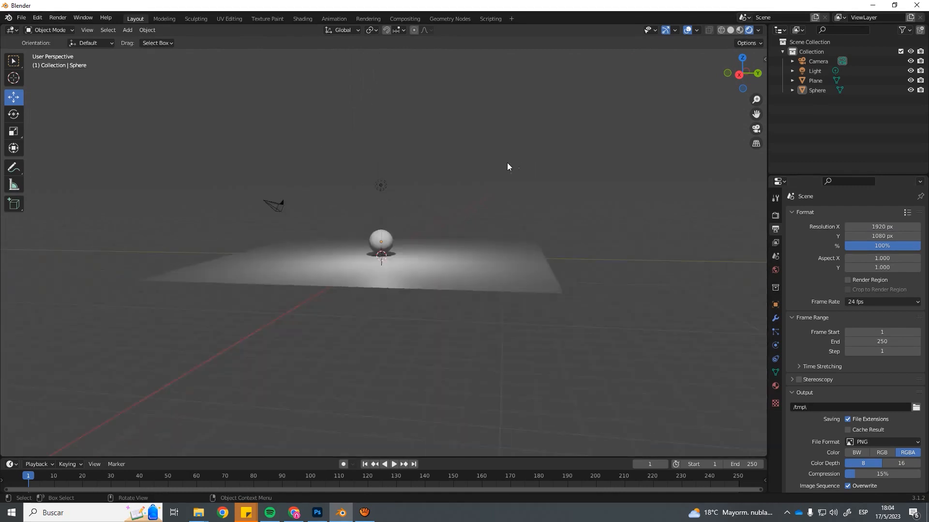
{"action": "scroll", "coordinate": [483, 179], "scroll_direction": "up", "scroll_amount": 4}
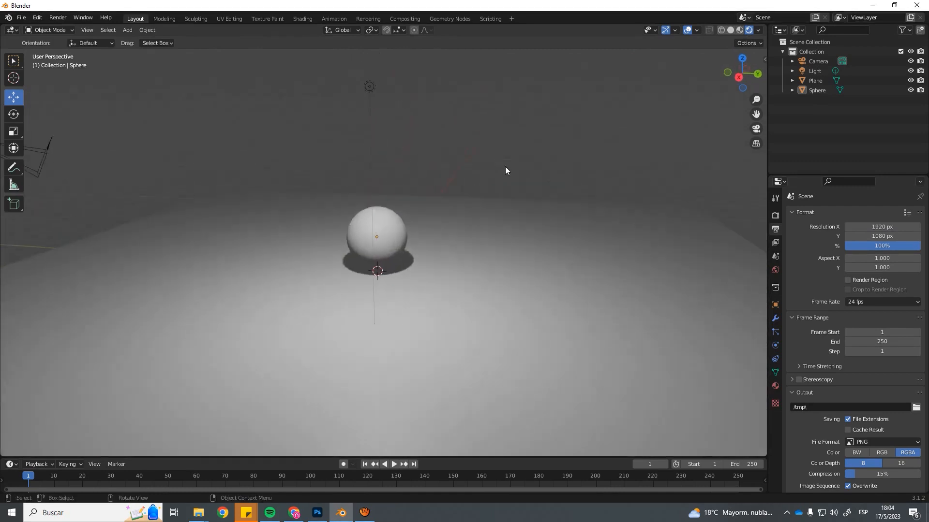
{"action": "scroll", "coordinate": [479, 163], "scroll_direction": "up", "scroll_amount": 4}
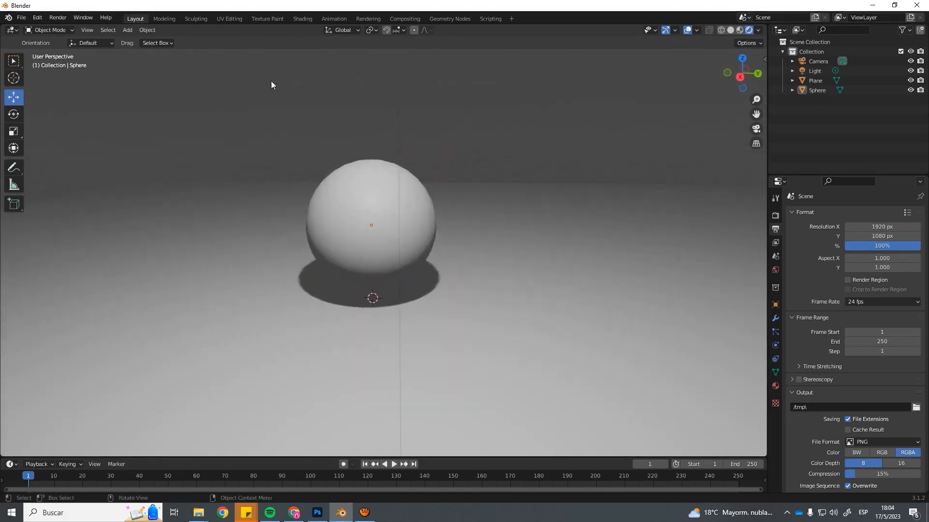
{"action": "left_click", "coordinate": [58, 17]}
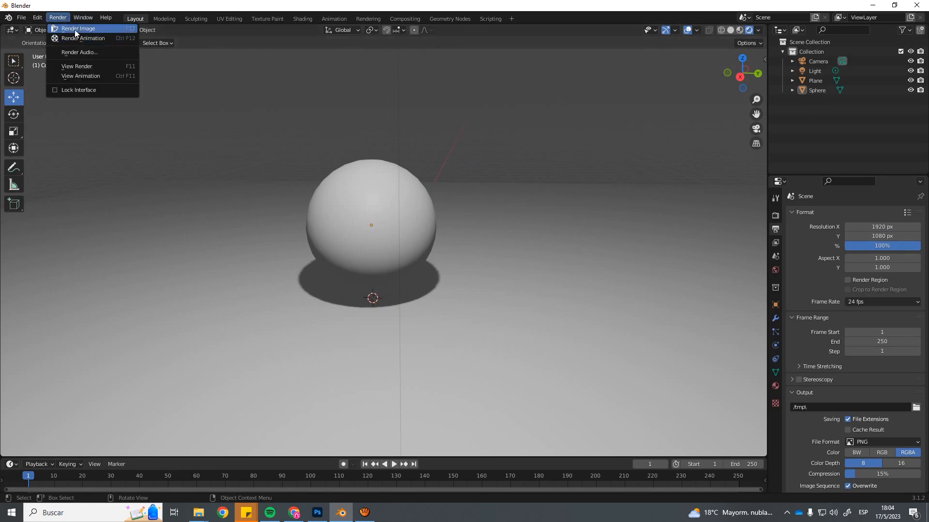
{"action": "left_click", "coordinate": [74, 30]}
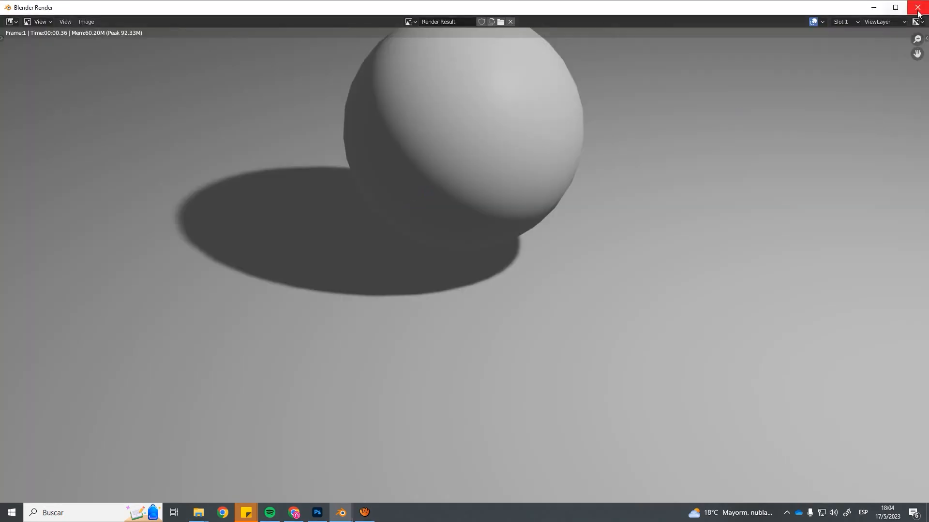
{"action": "left_click", "coordinate": [918, 9]}
{"action": "scroll", "coordinate": [450, 247], "scroll_direction": "down", "scroll_amount": 3}
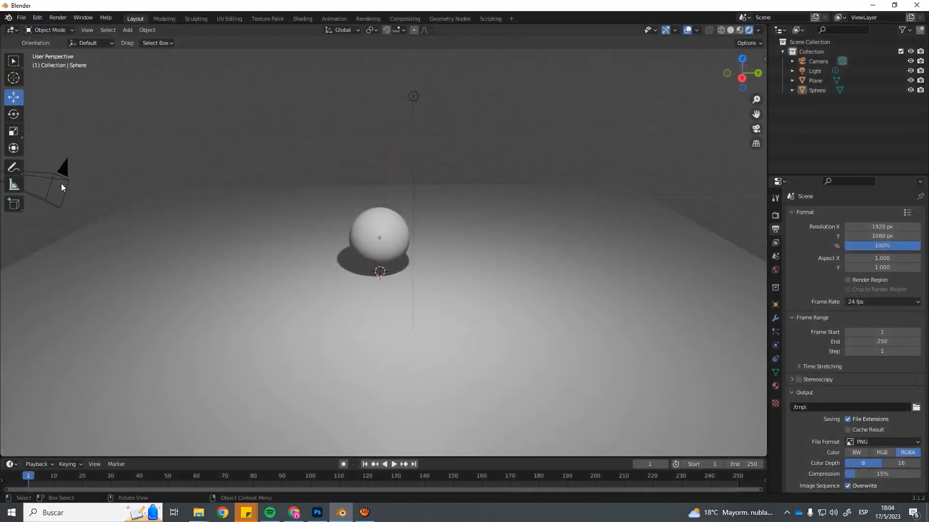
Step: Move the camera up about 0.7 m along Z and about 1.2 m along positive Y with the transform values shown
{"action": "left_click", "coordinate": [61, 186]}
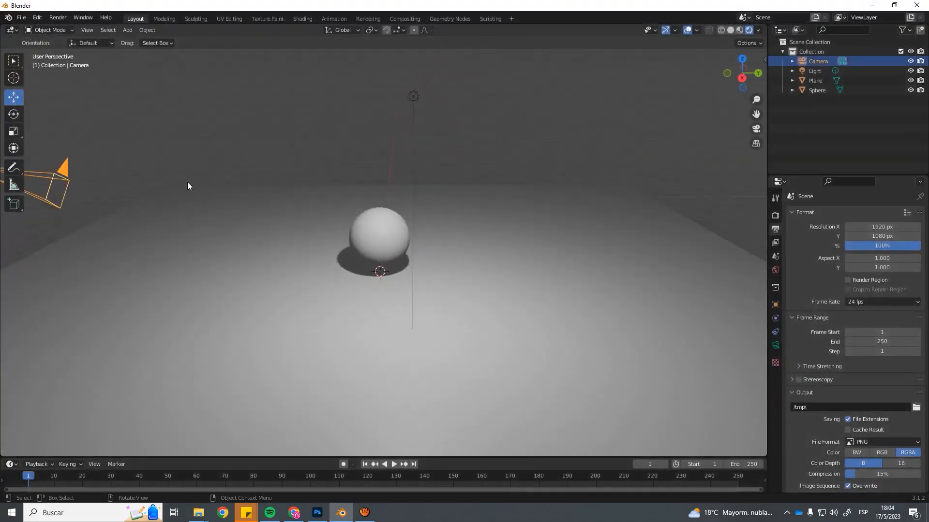
{"action": "left_click", "coordinate": [765, 60]}
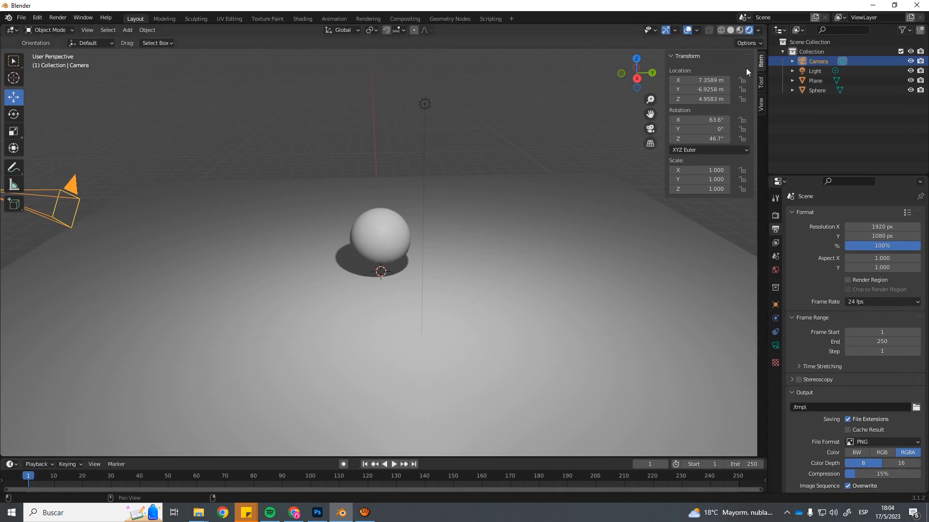
{"action": "middle_click_drag", "start_coordinate": [544, 151], "coordinate": [240, 184]}
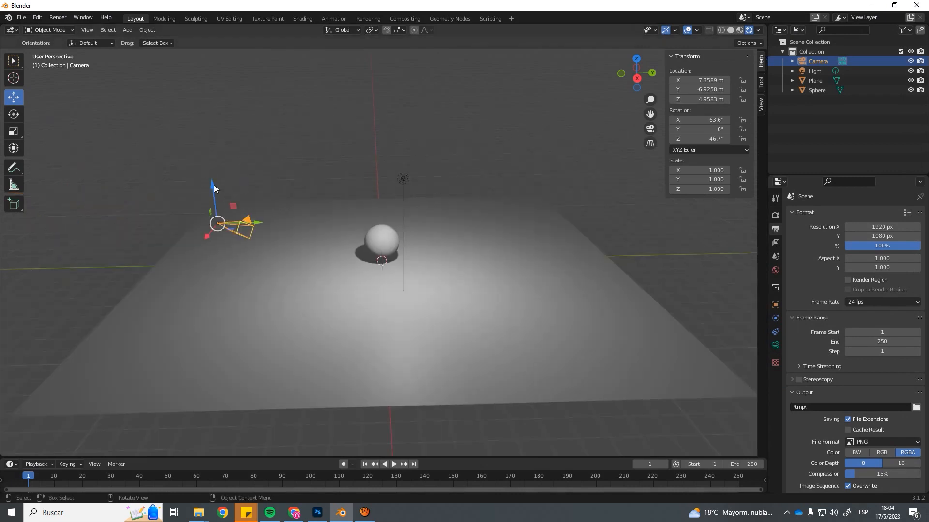
{"action": "left_click_drag", "start_coordinate": [213, 185], "coordinate": [212, 168]}
{"action": "left_click_drag", "start_coordinate": [257, 207], "coordinate": [286, 205]}
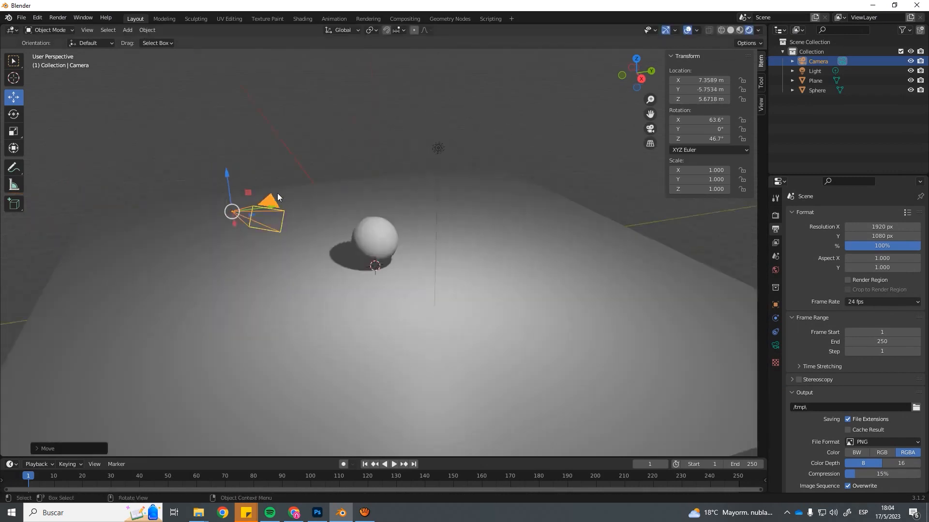
Step: Look through the camera, lock it to the view to center the sphere in the frame, and release the lock
{"action": "key", "text": "KP_0"}
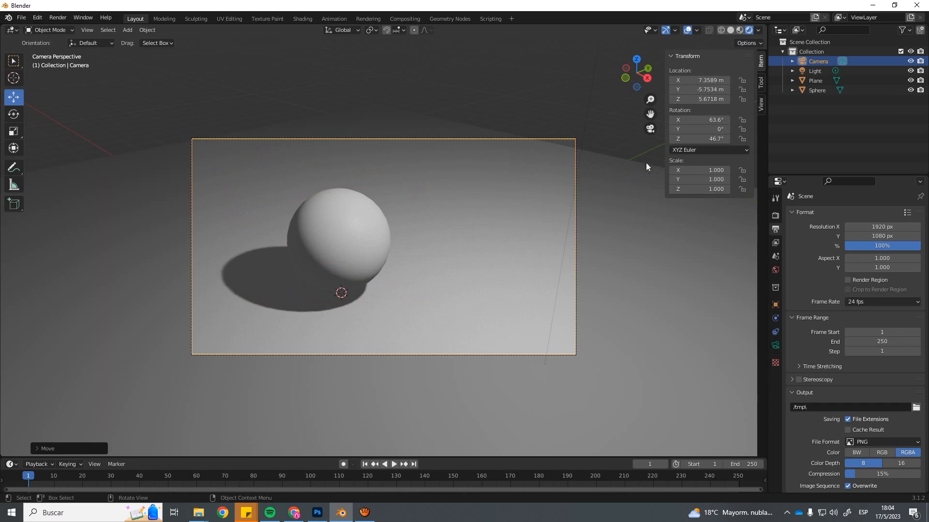
{"action": "left_click", "coordinate": [760, 104]}
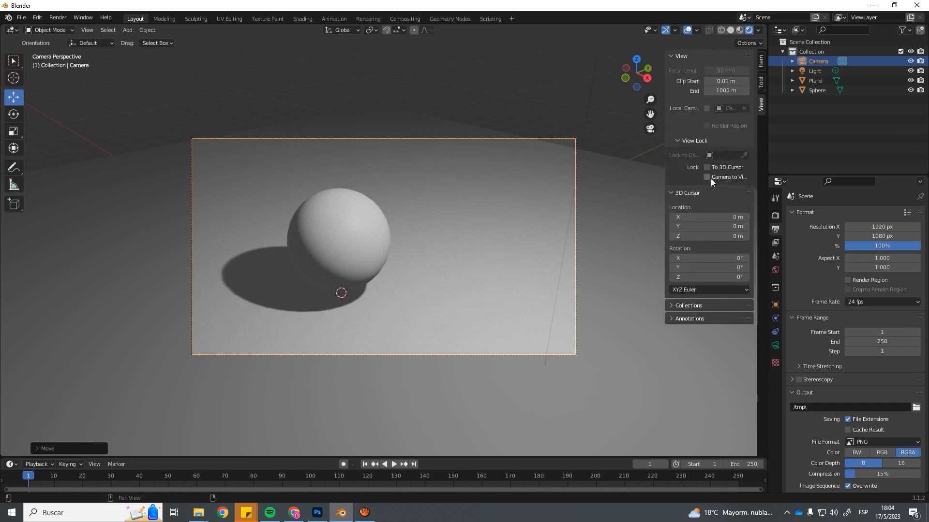
{"action": "left_click", "coordinate": [707, 177]}
{"action": "middle_click_drag", "start_coordinate": [464, 203], "coordinate": [423, 189]}
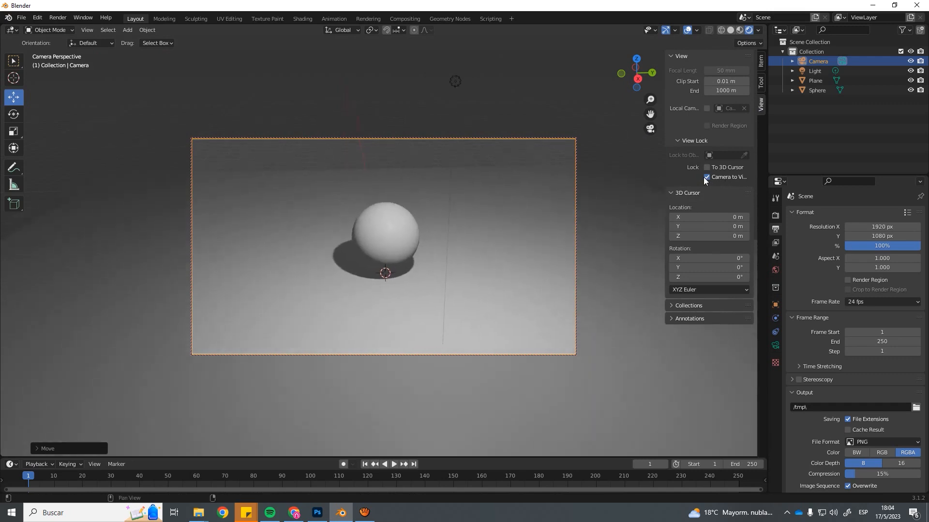
{"action": "left_click", "coordinate": [706, 177]}
Step: Leave the camera view, render a still image from the repositioned camera, and close the render window
{"action": "middle_click_drag", "start_coordinate": [605, 155], "coordinate": [449, 147]}
{"action": "scroll", "coordinate": [412, 165], "scroll_direction": "down", "scroll_amount": 9}
{"action": "middle_click_drag", "start_coordinate": [369, 182], "coordinate": [444, 170]}
{"action": "scroll", "coordinate": [416, 169], "scroll_direction": "up", "scroll_amount": 6}
{"action": "left_click", "coordinate": [65, 18]}
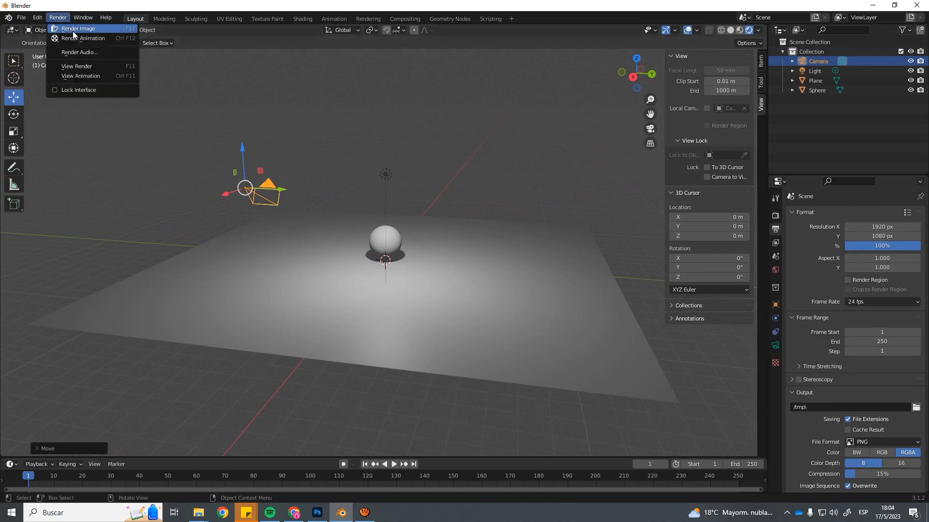
{"action": "left_click", "coordinate": [67, 28]}
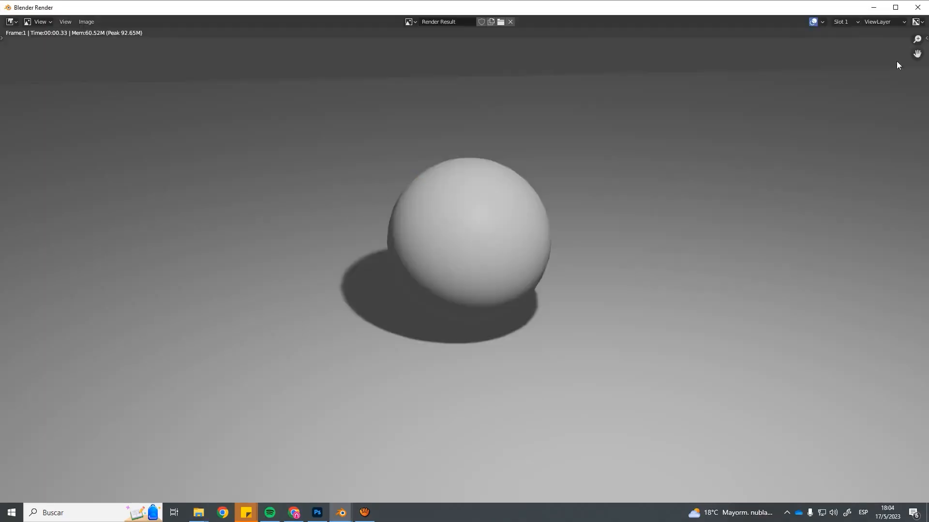
{"action": "left_click", "coordinate": [917, 7]}
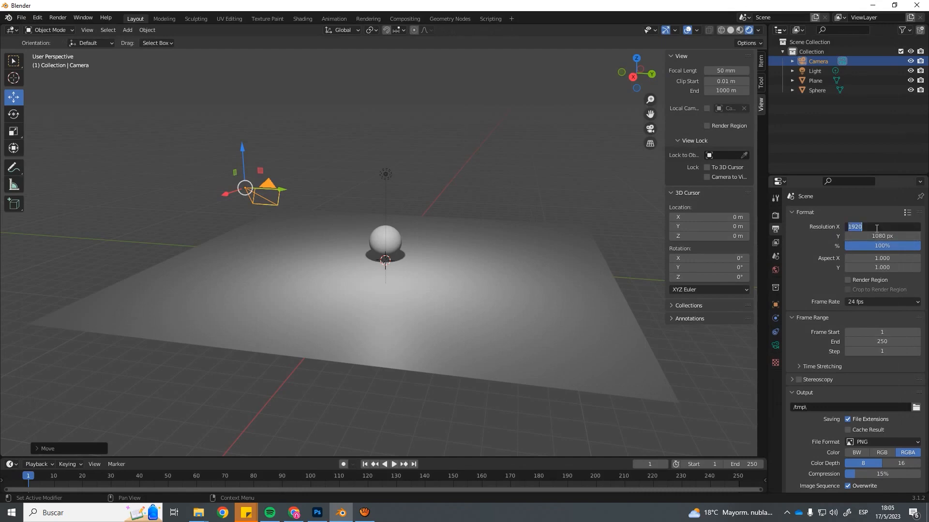
Step: Check the vertical output resolution, keeping it at 1080 px, and render the still image again
{"action": "left_click", "coordinate": [876, 236]}
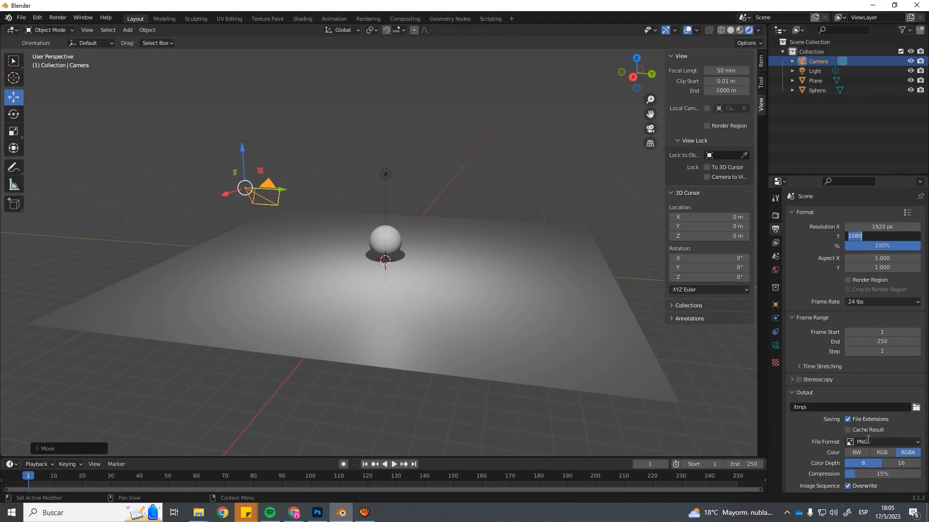
{"action": "key", "text": "Return"}
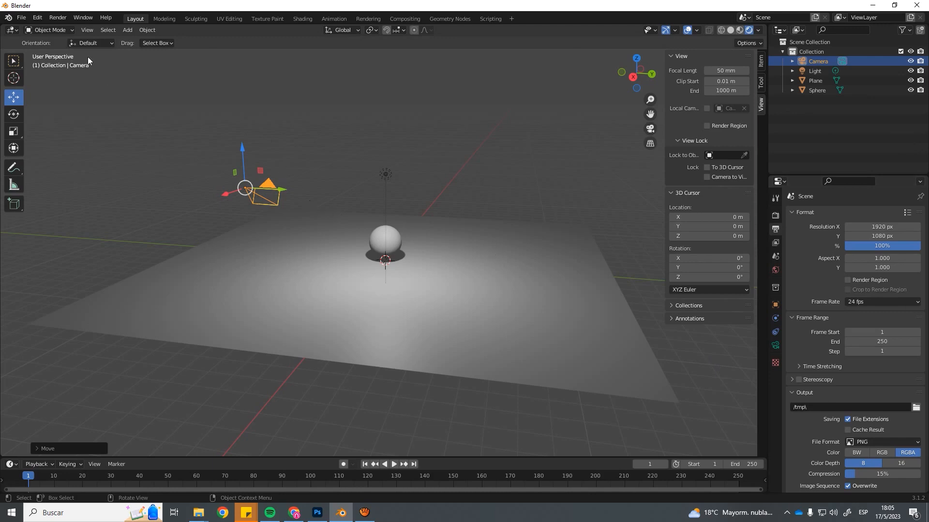
{"action": "left_click", "coordinate": [57, 17]}
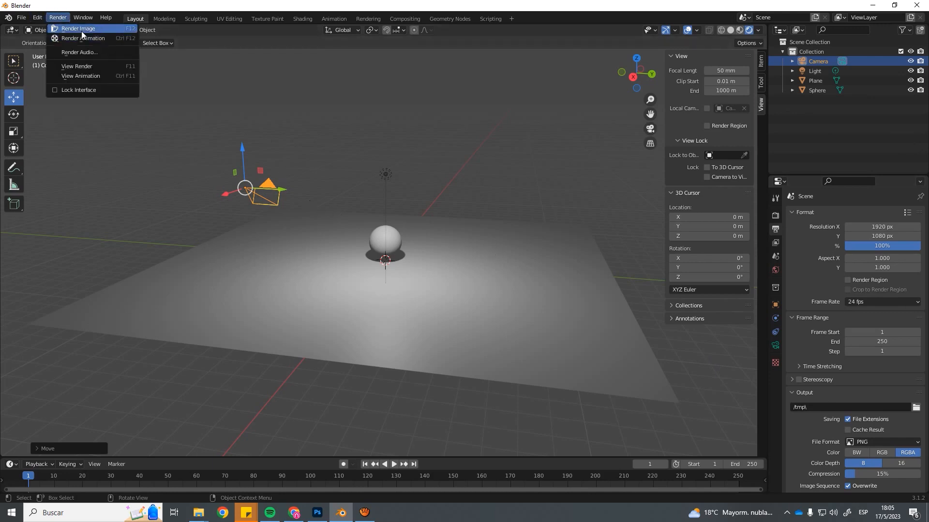
{"action": "left_click", "coordinate": [82, 31]}
Step: Examine the Save As options for the rendered image, cancel saving, and close the render window
{"action": "left_click", "coordinate": [93, 22]}
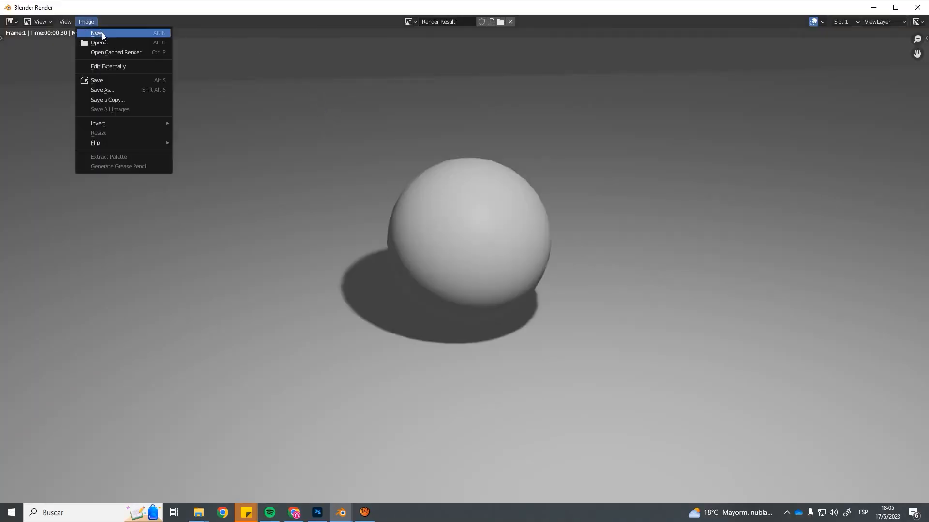
{"action": "left_click", "coordinate": [106, 89]}
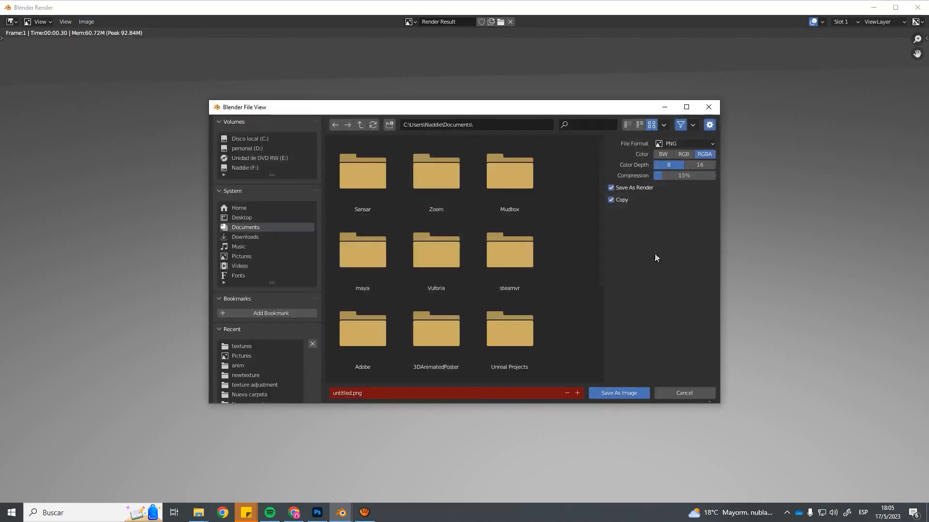
{"action": "left_click", "coordinate": [691, 391]}
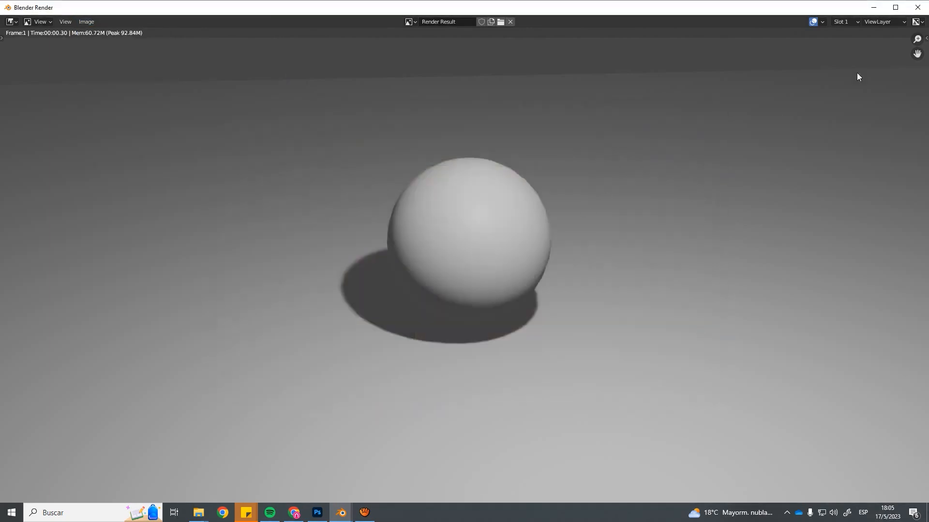
{"action": "left_click", "coordinate": [917, 8]}
Step: Switch the scene's render engine from Eevee to Cycles
{"action": "scroll", "coordinate": [411, 249], "scroll_direction": "up", "scroll_amount": 4}
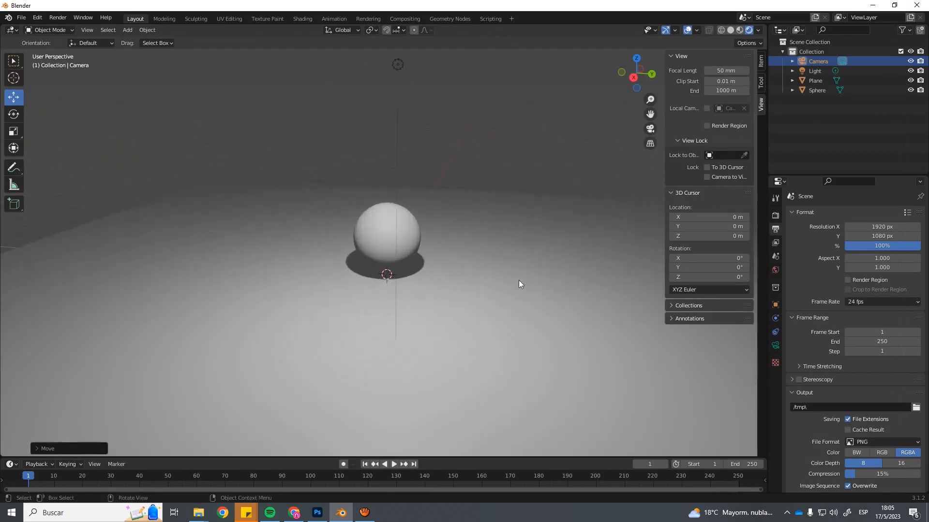
{"action": "left_click", "coordinate": [775, 215]}
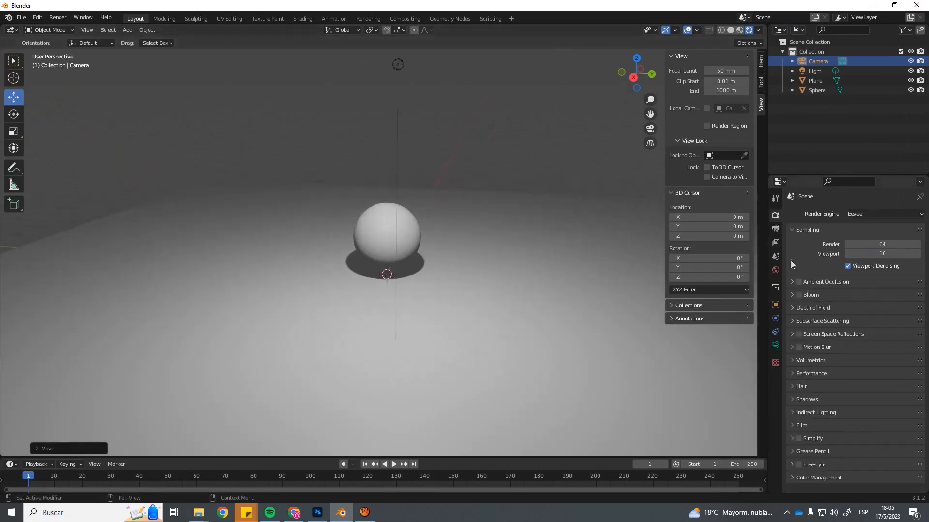
{"action": "left_click", "coordinate": [865, 213]}
{"action": "left_click", "coordinate": [864, 246]}
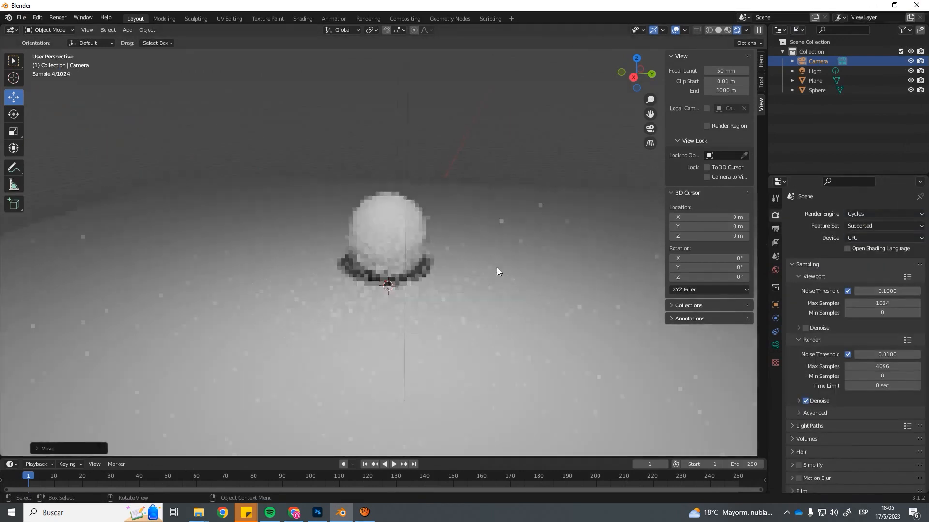
Step: Set the Cycles max samples to 2 for both viewport and render, and examine the noise on the sphere up close
{"action": "left_click", "coordinate": [881, 304]}
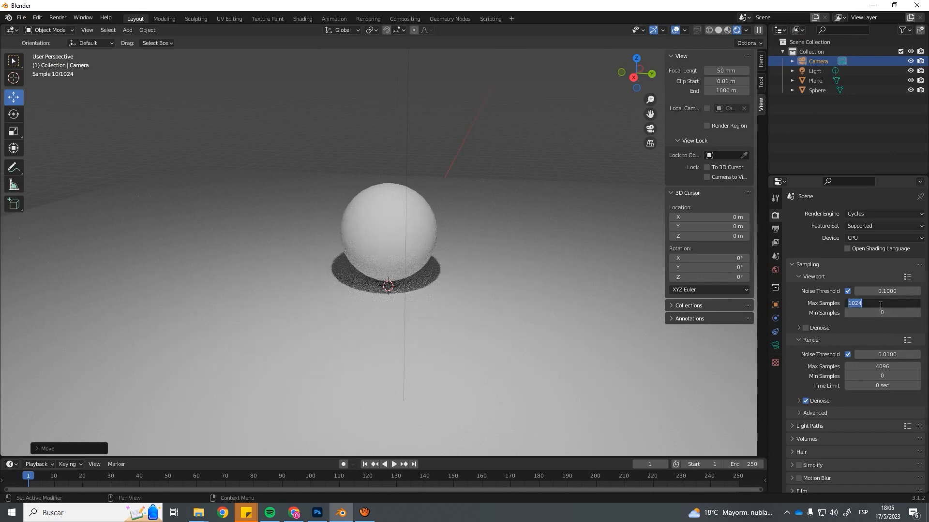
{"action": "type", "text": "2"}
{"action": "left_click", "coordinate": [884, 366]}
{"action": "type", "text": "2"}
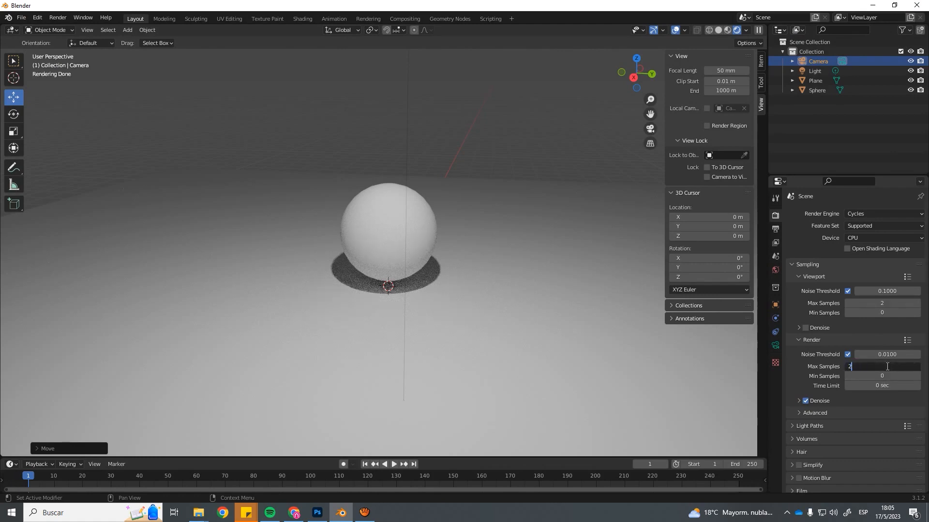
{"action": "key", "text": "Return"}
{"action": "scroll", "coordinate": [486, 281], "scroll_direction": "up", "scroll_amount": 3}
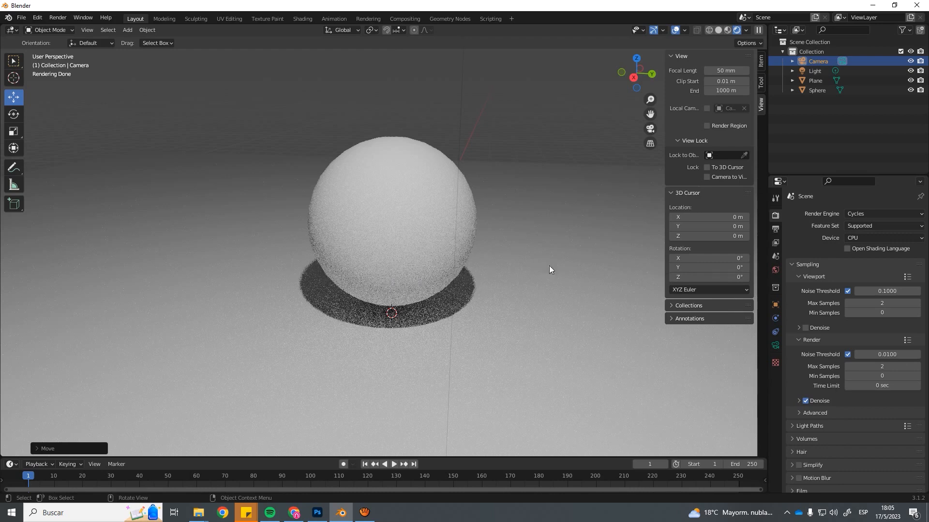
Step: Set the viewport max samples to 15, compare the noise, and raise the value to 30
{"action": "left_click", "coordinate": [884, 302]}
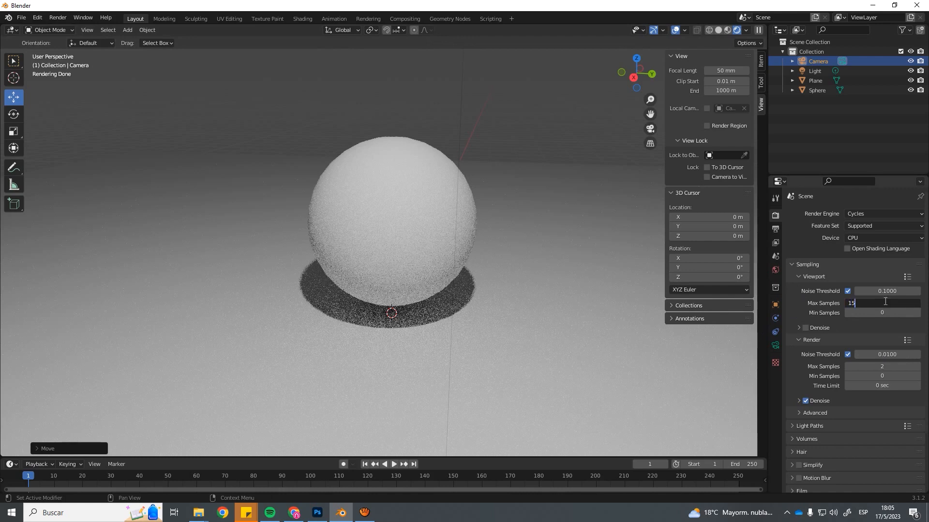
{"action": "key", "text": "Return"}
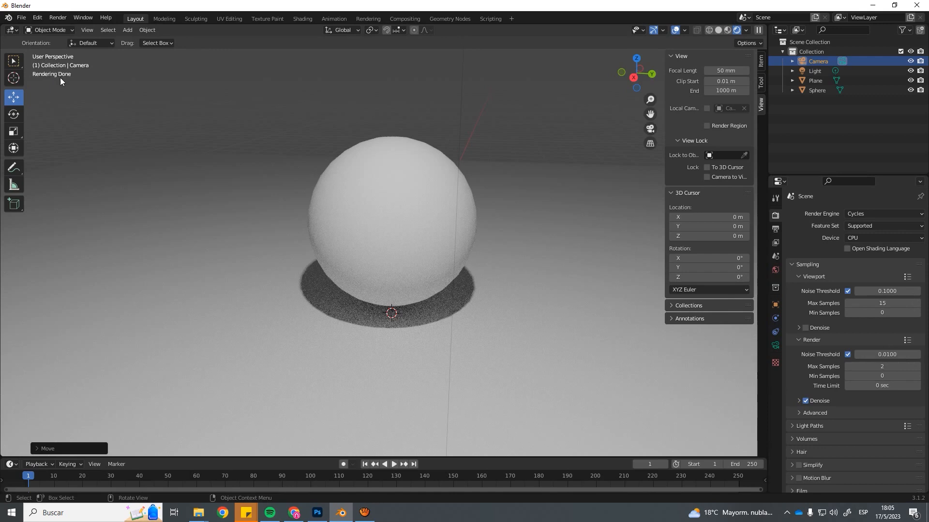
{"action": "left_click", "coordinate": [878, 302]}
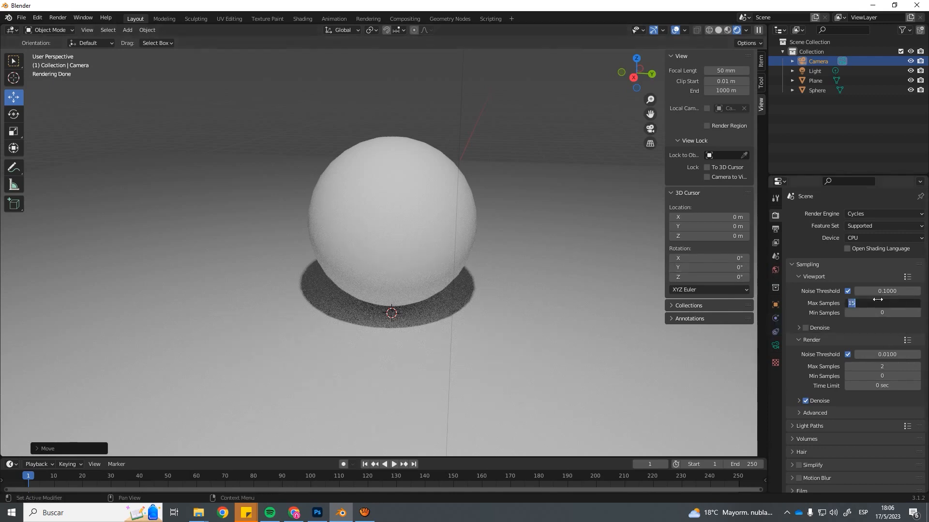
{"action": "type", "text": "30"}
{"action": "key", "text": "Return"}
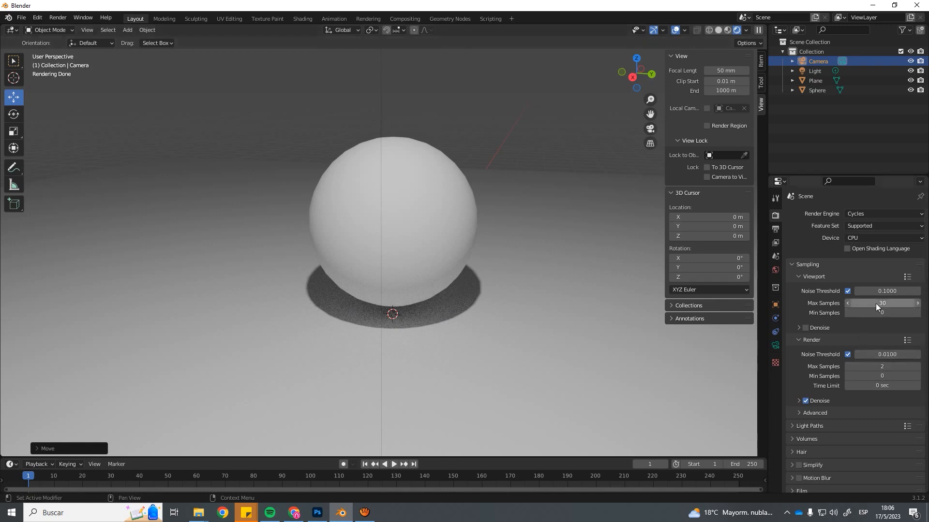
Step: Set the max samples for the final Cycles render to 30
{"action": "left_click", "coordinate": [888, 367]}
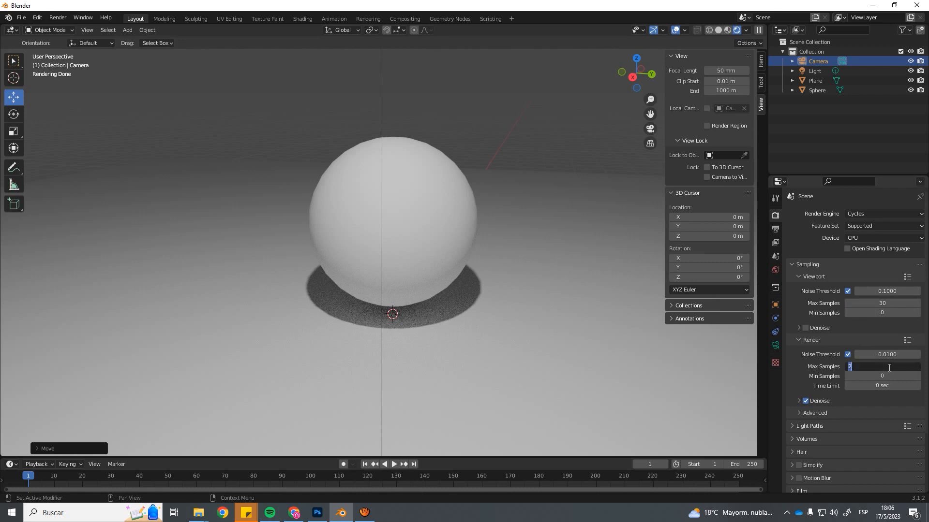
{"action": "key", "text": "BackSpace"}
{"action": "key", "text": "Return"}
Step: Render the still image with Cycles to observe its sampling, and close the render window
{"action": "left_click", "coordinate": [58, 17]}
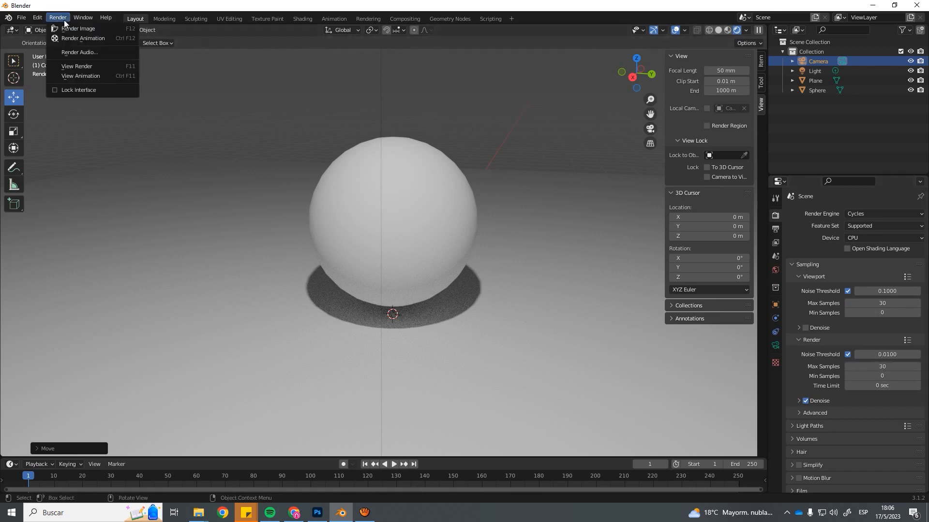
{"action": "left_click", "coordinate": [77, 28]}
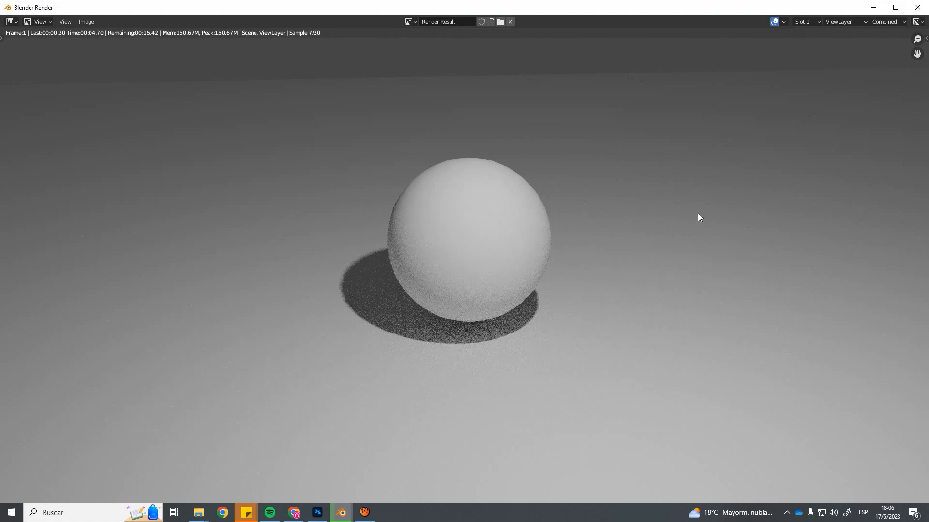
{"action": "left_click", "coordinate": [918, 7]}
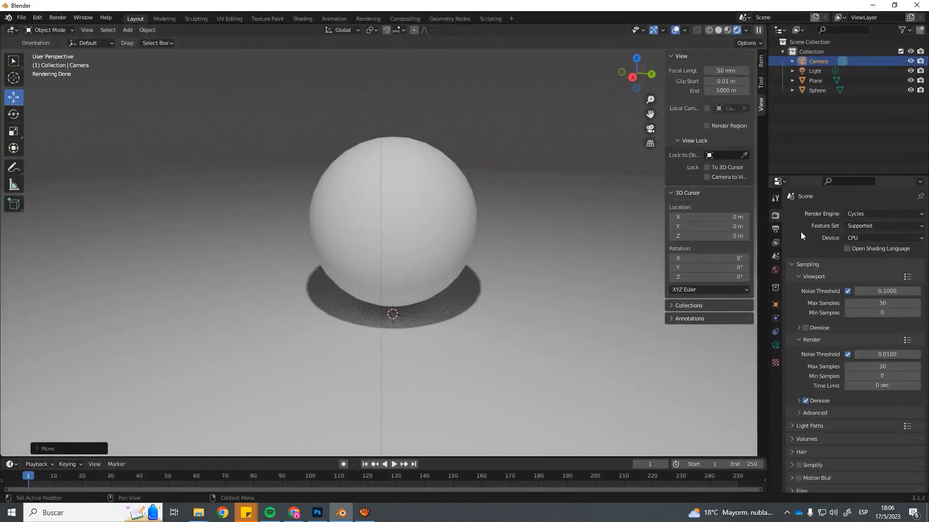
Step: Switch the render engine to Eevee, compare the sphere's underside and shadow with Cycles from another angle, and return to Eevee
{"action": "left_click", "coordinate": [854, 213]}
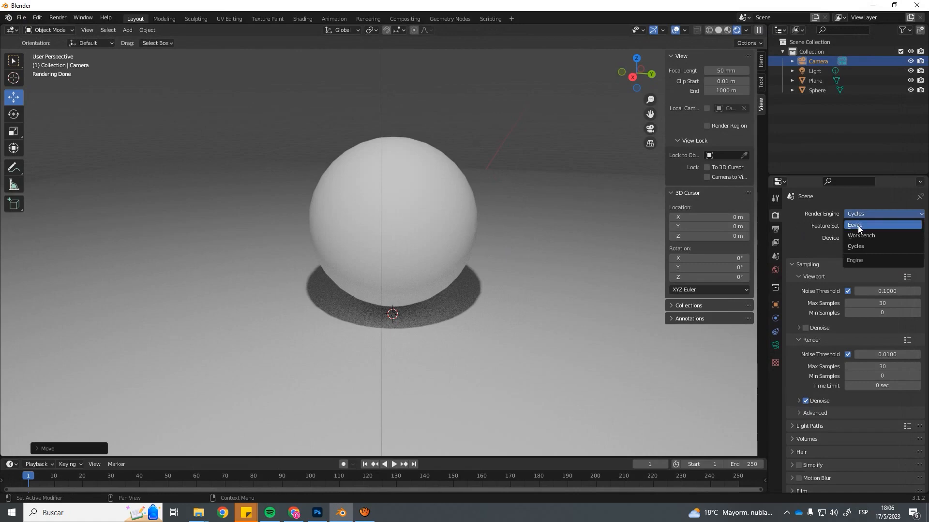
{"action": "left_click", "coordinate": [857, 225]}
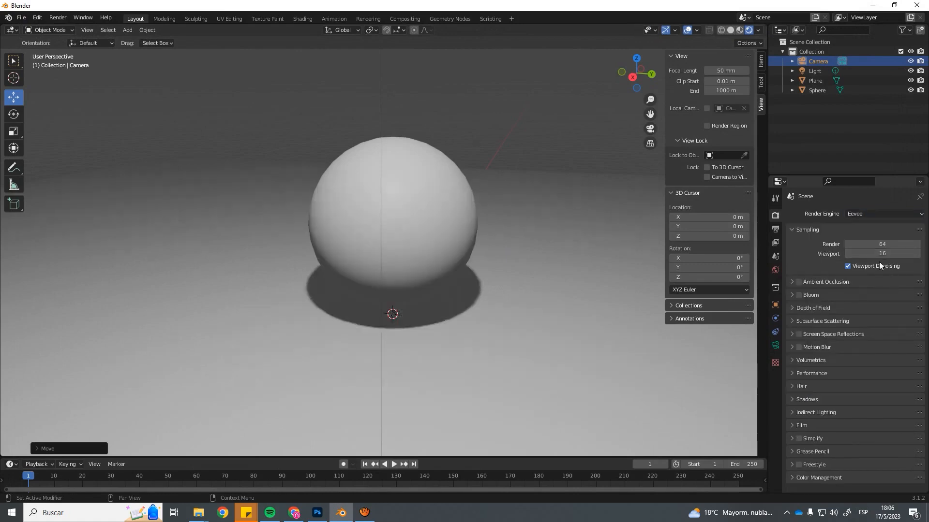
{"action": "middle_click_drag", "start_coordinate": [494, 260], "coordinate": [513, 259]}
{"action": "left_click", "coordinate": [869, 213]}
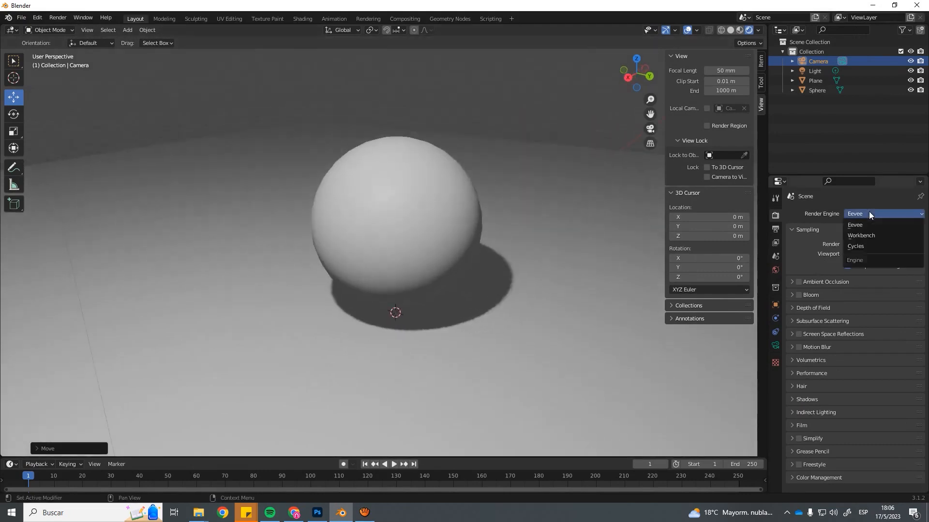
{"action": "left_click", "coordinate": [864, 245]}
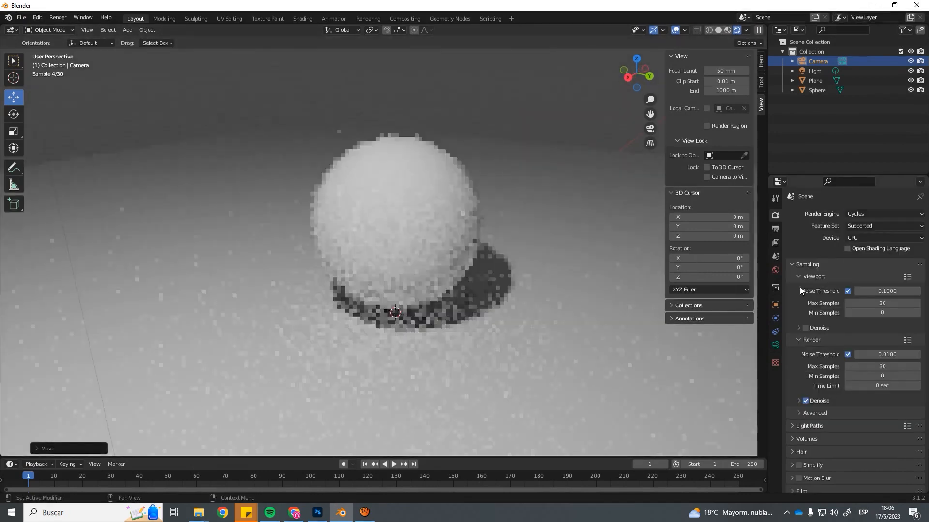
{"action": "left_click", "coordinate": [860, 214]}
{"action": "left_click", "coordinate": [864, 225]}
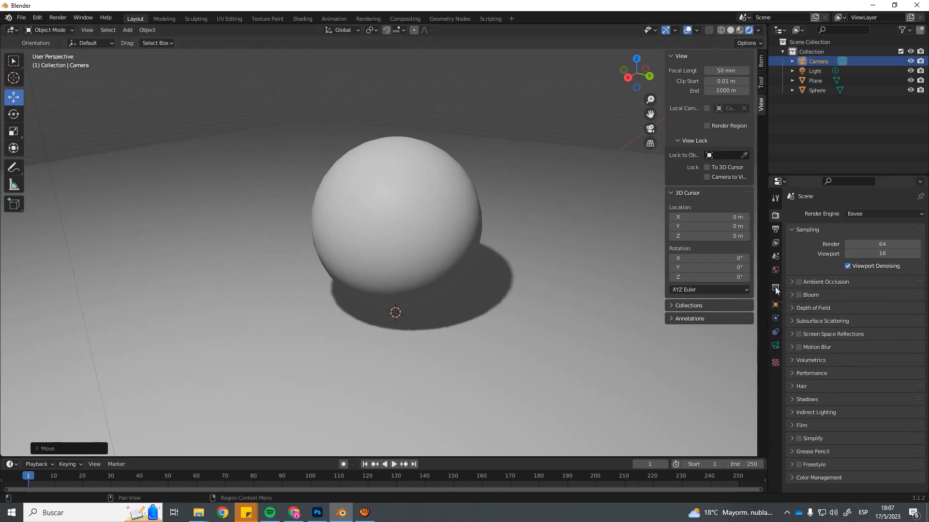
Step: Delete the existing light from the scene
{"action": "middle_click_drag", "start_coordinate": [476, 265], "coordinate": [484, 264]}
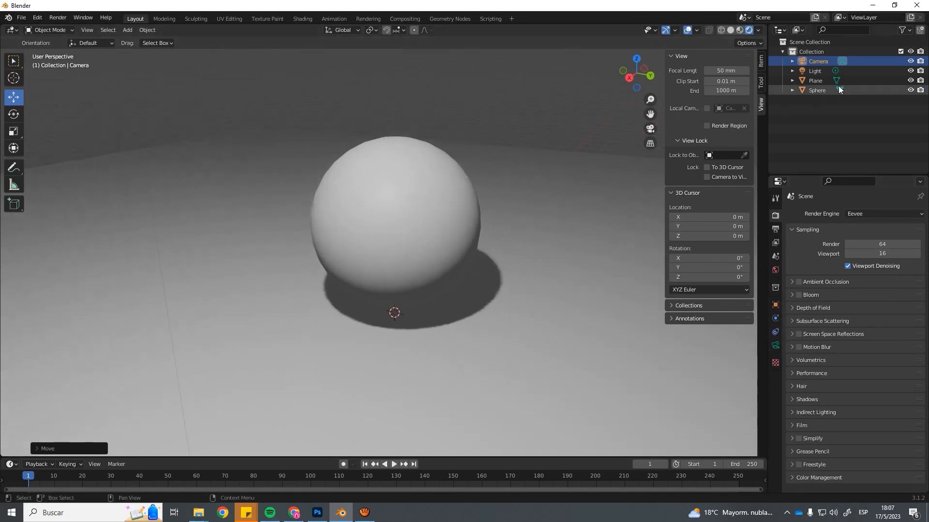
{"action": "left_click", "coordinate": [817, 75]}
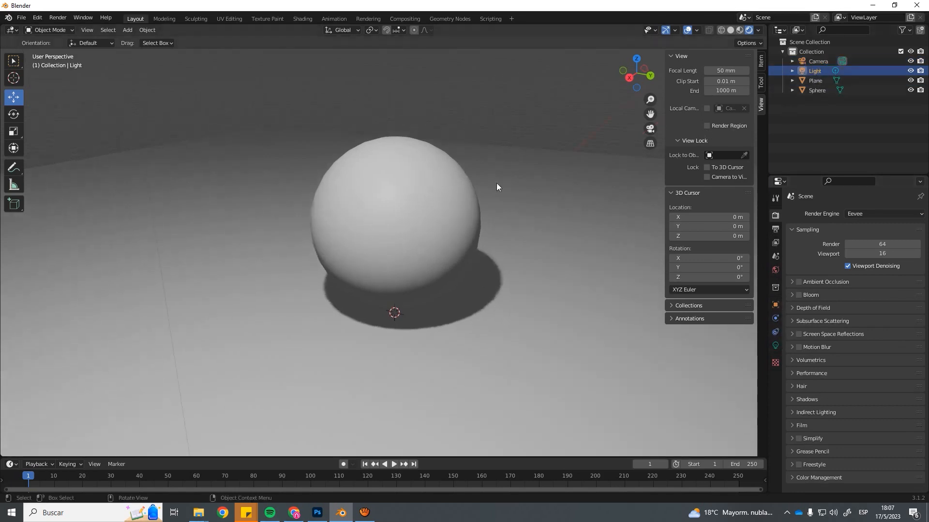
{"action": "scroll", "coordinate": [496, 183], "scroll_direction": "down", "scroll_amount": 8}
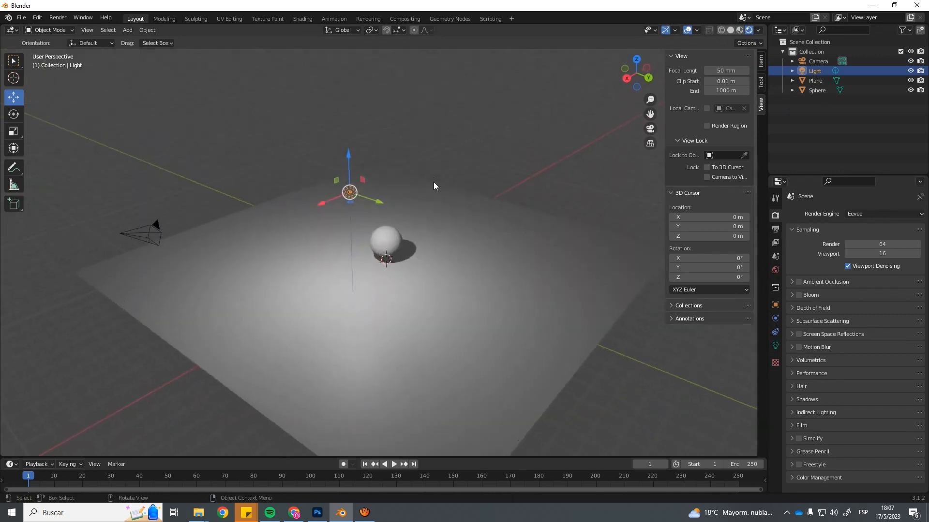
{"action": "key", "text": "Delete"}
Step: Add a point light and raise it along the Z axis to just above the sphere
{"action": "middle_click_drag", "start_coordinate": [408, 196], "coordinate": [419, 211]}
{"action": "key", "text": "shift+a"}
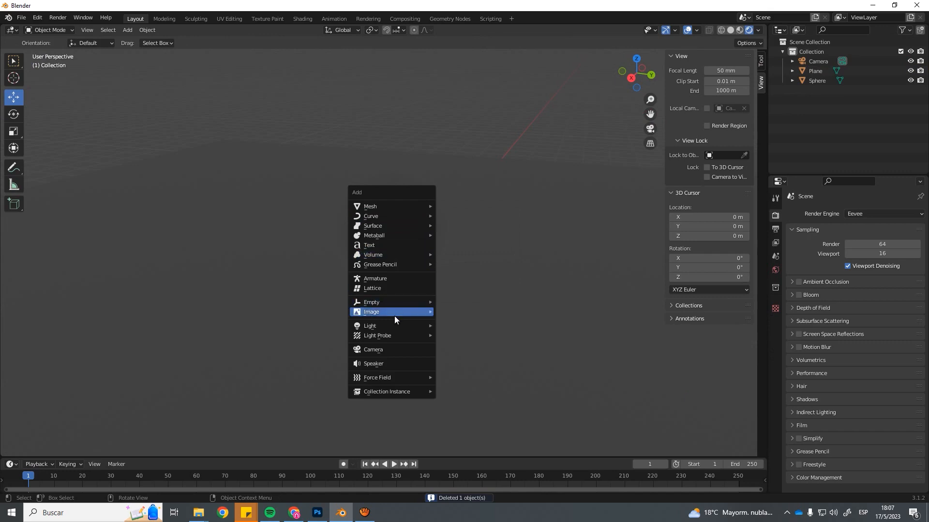
{"action": "mouse_move", "coordinate": [387, 334]}
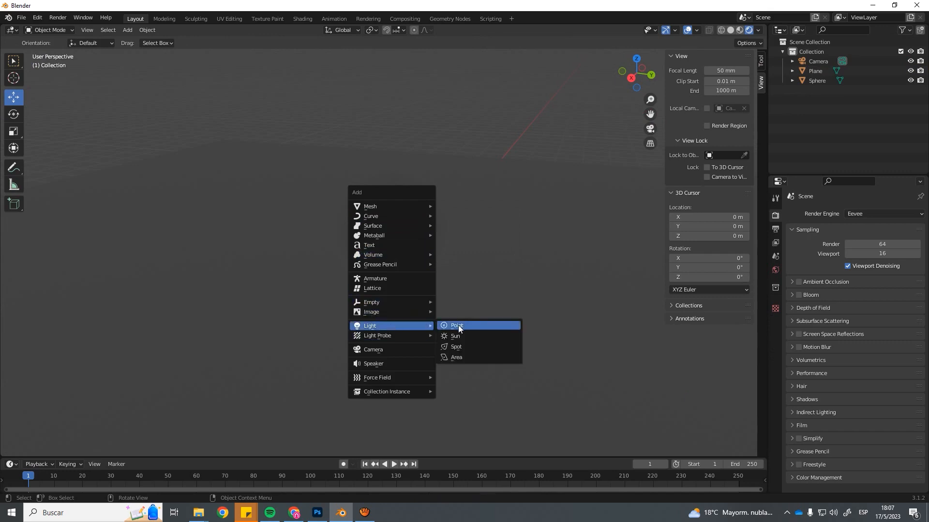
{"action": "left_click", "coordinate": [457, 326]}
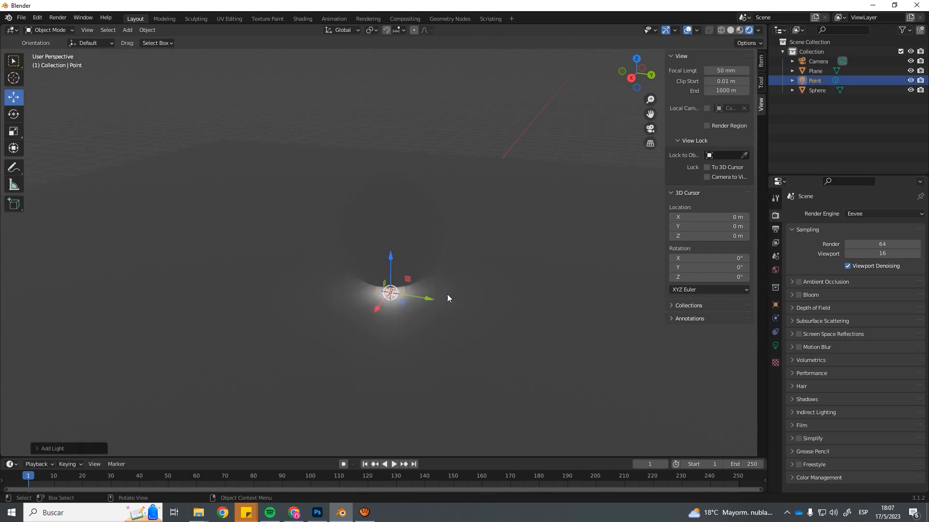
{"action": "key", "text": "g"}
{"action": "key", "text": "z"}
{"action": "left_click_drag", "start_coordinate": [401, 153], "coordinate": [403, 82]}
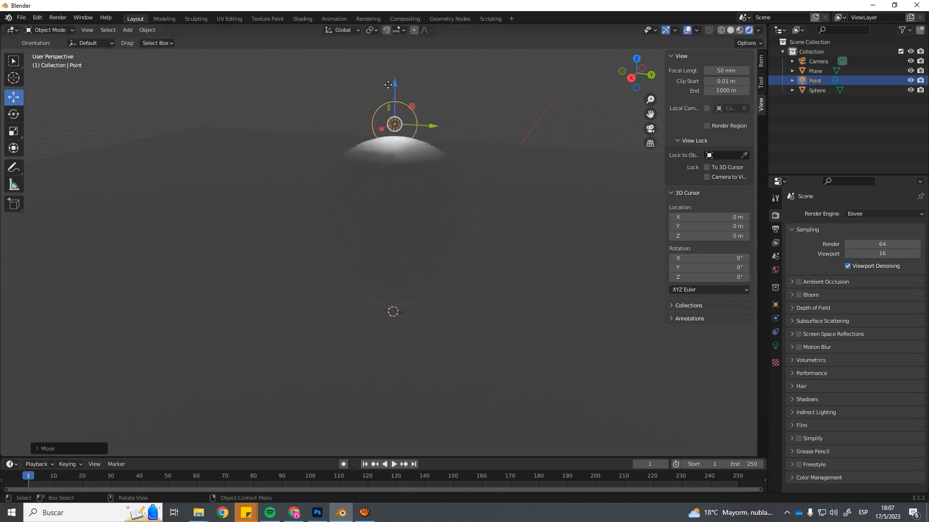
Step: Move the point light horizontally along X and Y, out in front of the sphere and slightly to one side
{"action": "scroll", "coordinate": [403, 145], "scroll_direction": "down", "scroll_amount": 3}
{"action": "middle_click_drag", "start_coordinate": [404, 160], "coordinate": [394, 171]}
{"action": "left_click_drag", "start_coordinate": [374, 193], "coordinate": [316, 228]}
{"action": "left_click_drag", "start_coordinate": [375, 221], "coordinate": [438, 232]}
{"action": "left_click_drag", "start_coordinate": [404, 191], "coordinate": [414, 170]}
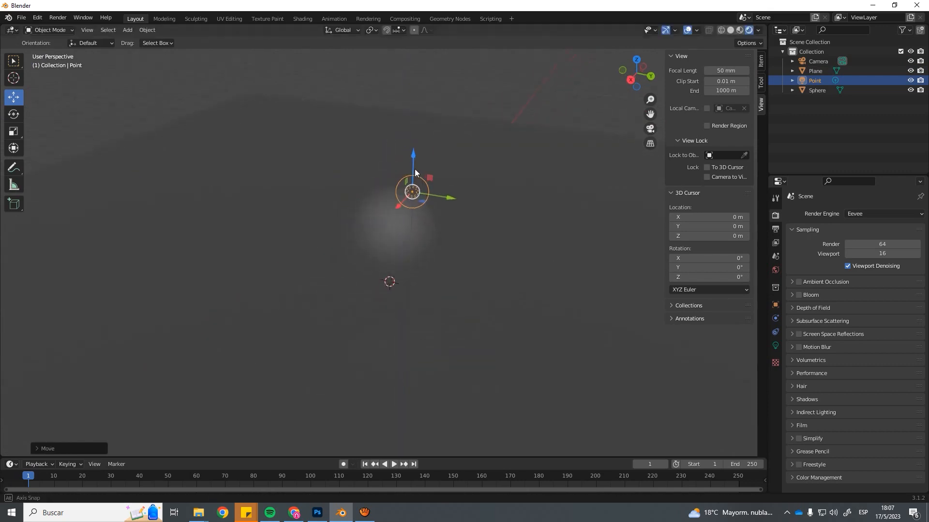
Step: Set the point light's power to 86.6 W and radius to 0.99 m, shifting it along Y away from the sphere
{"action": "left_click", "coordinate": [775, 345]}
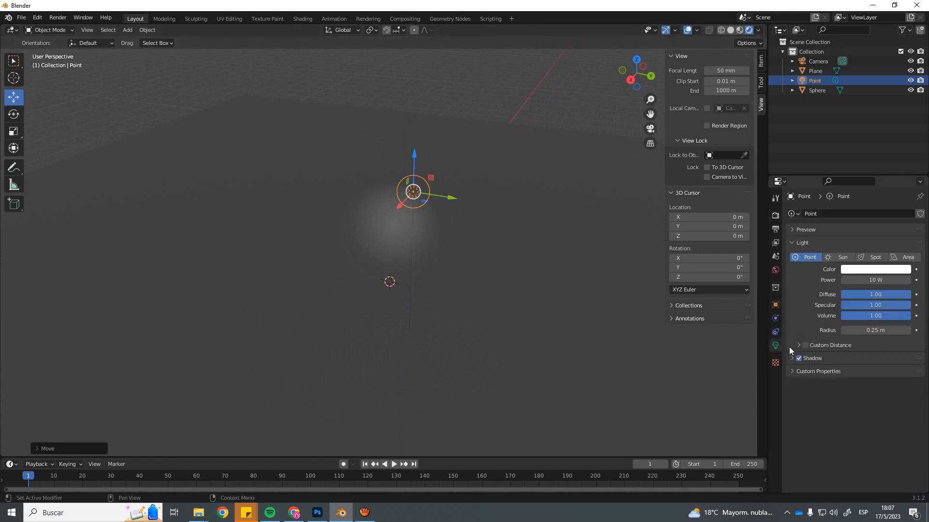
{"action": "left_click_drag", "start_coordinate": [854, 280], "coordinate": [318, 283]}
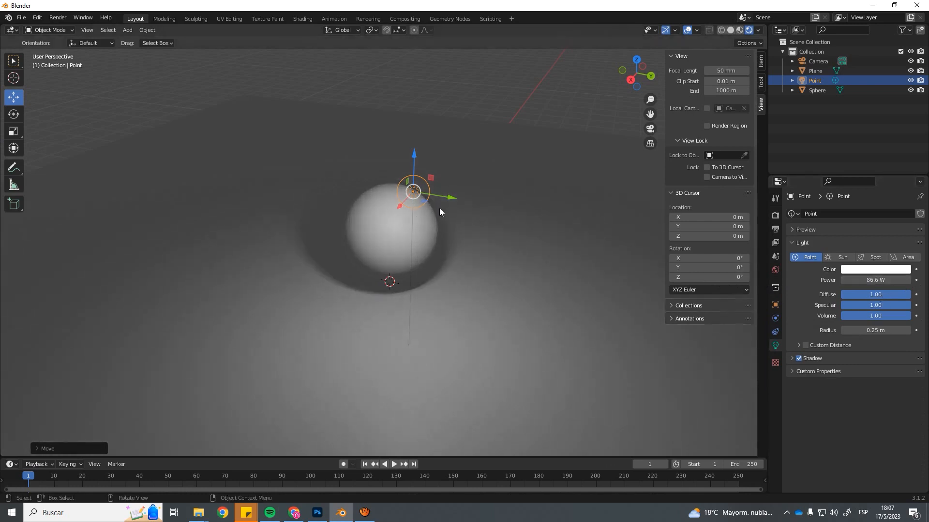
{"action": "left_click_drag", "start_coordinate": [452, 198], "coordinate": [511, 207]}
{"action": "left_click_drag", "start_coordinate": [881, 331], "coordinate": [871, 307]}
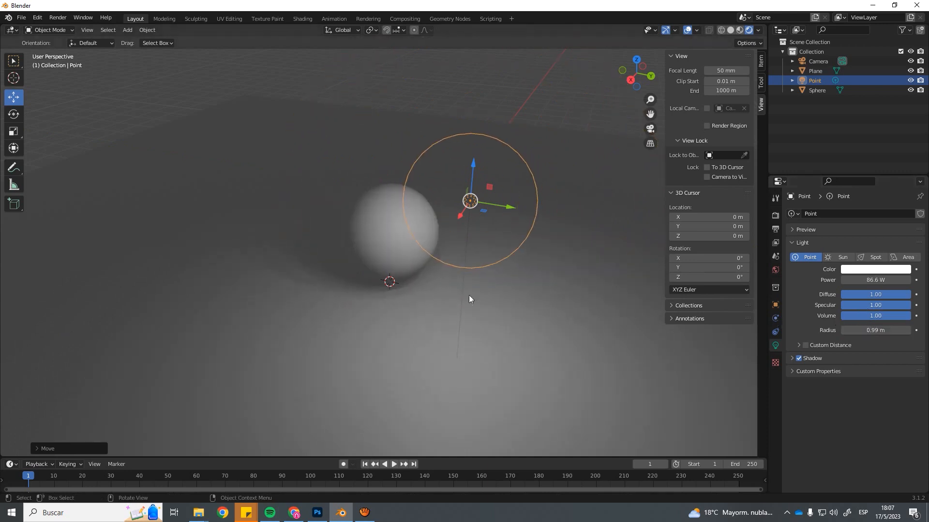
{"action": "middle_click_drag", "start_coordinate": [463, 294], "coordinate": [468, 290]}
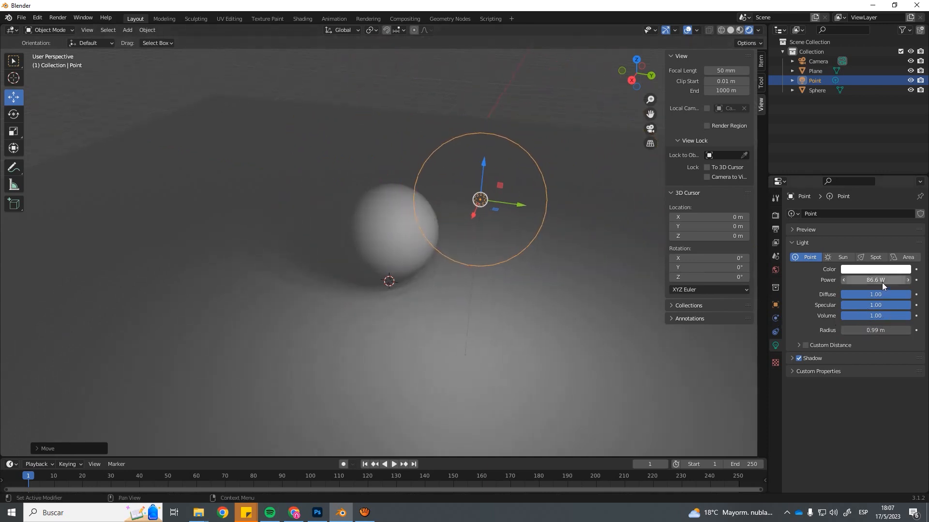
Step: Switch the render engine from Eevee to Cycles
{"action": "left_click", "coordinate": [775, 214]}
{"action": "left_click", "coordinate": [890, 218]}
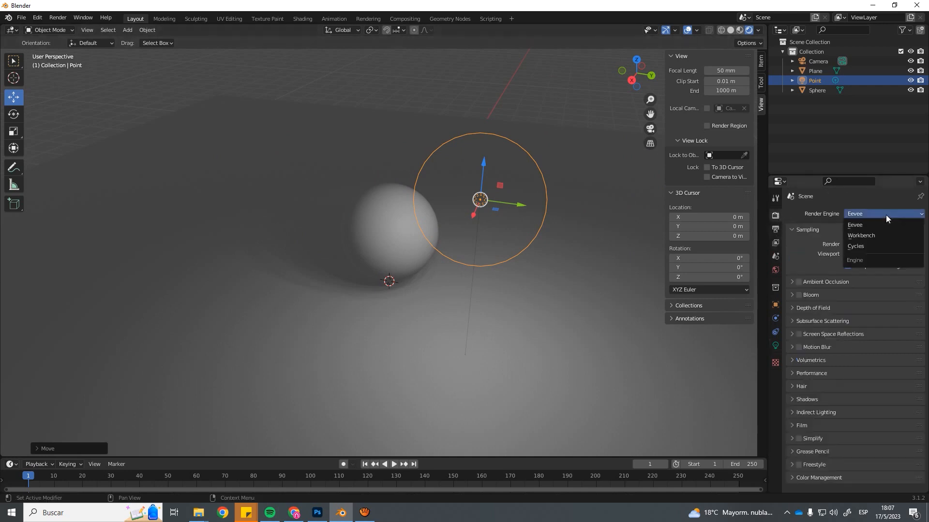
{"action": "left_click", "coordinate": [864, 244]}
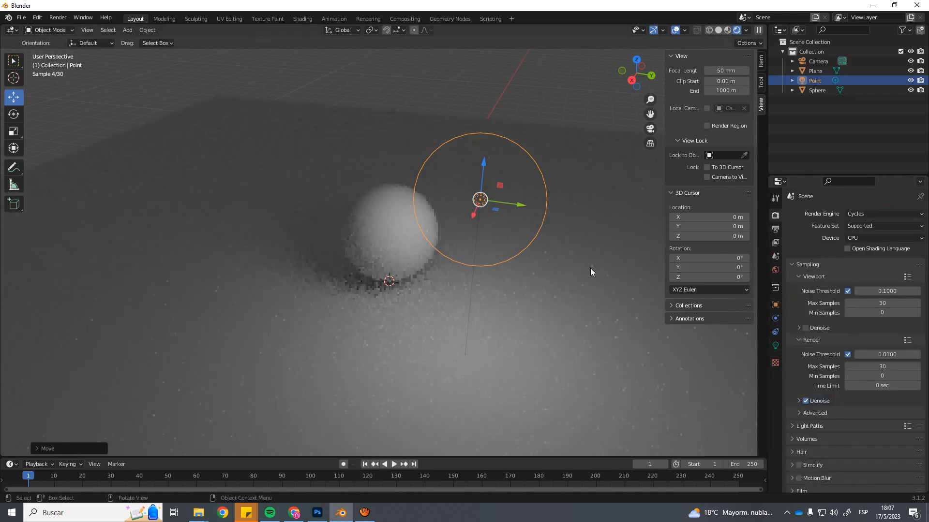
Step: Set the point light's power to 83.2 W and its radius to 1.4 m, and check the shadow from several angles
{"action": "left_click", "coordinate": [775, 345]}
{"action": "left_click_drag", "start_coordinate": [877, 280], "coordinate": [859, 280]}
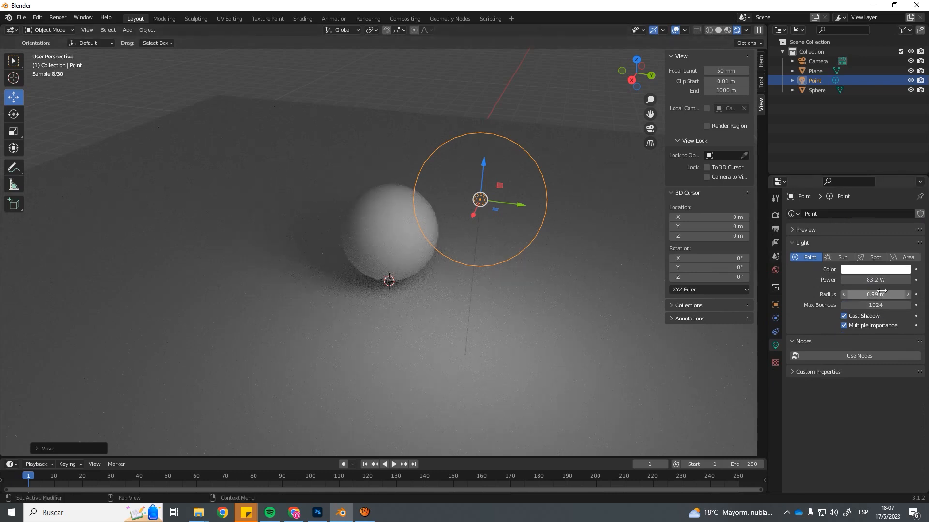
{"action": "mouse_move", "coordinate": [881, 294]}
{"action": "left_mouse_down"}
{"action": "mouse_move", "coordinate": [866, 294]}
{"action": "mouse_move", "coordinate": [885, 294]}
{"action": "mouse_move", "coordinate": [875, 300]}
{"action": "left_mouse_up"}
{"action": "scroll", "coordinate": [559, 299], "scroll_direction": "down", "scroll_amount": 1}
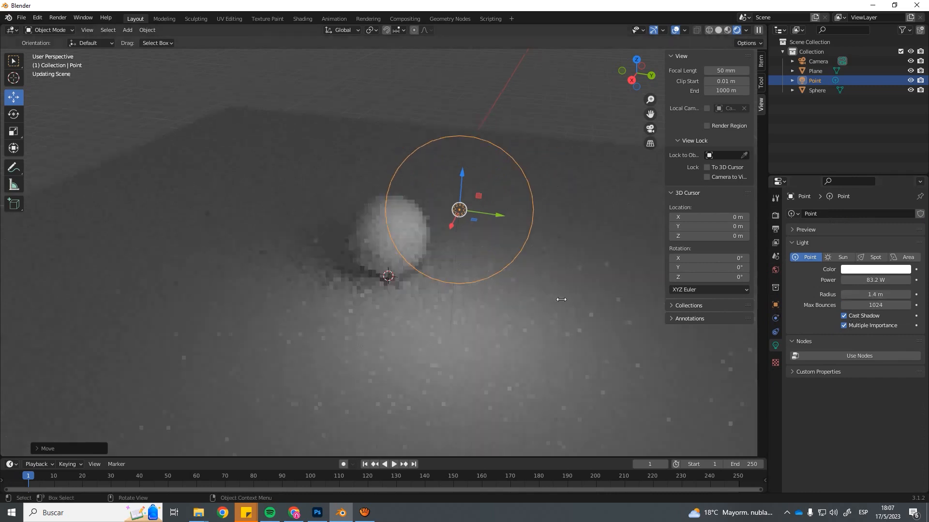
{"action": "middle_click_drag", "start_coordinate": [559, 298], "coordinate": [578, 299]}
{"action": "middle_click_drag", "start_coordinate": [344, 267], "coordinate": [423, 280]}
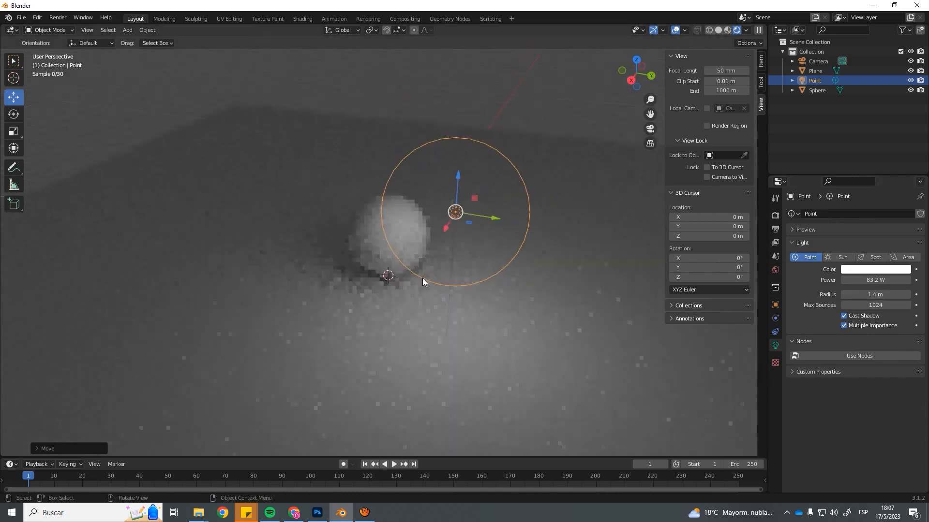
{"action": "middle_click_drag", "start_coordinate": [469, 257], "coordinate": [468, 270]}
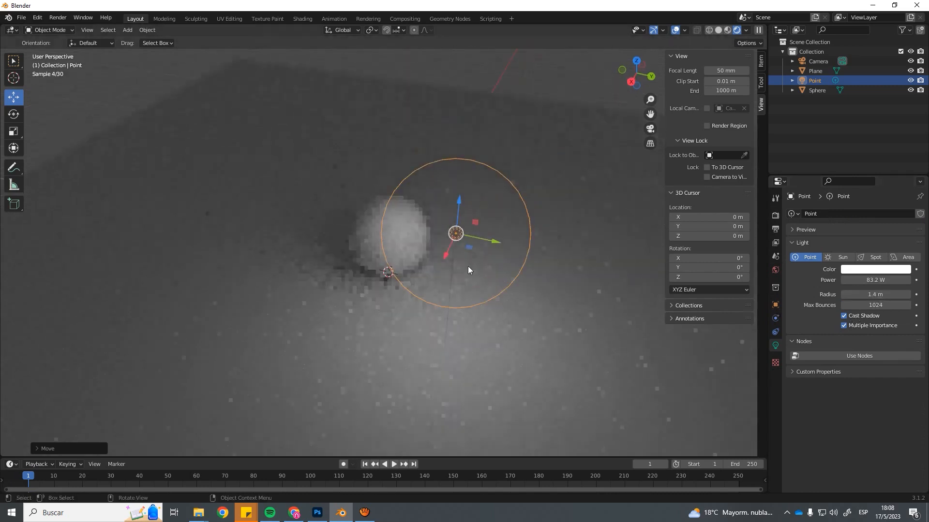
Step: Tint the point light a light red and move it along Y to the opposite side of the sphere
{"action": "left_click", "coordinate": [881, 270]}
{"action": "left_click", "coordinate": [858, 194]}
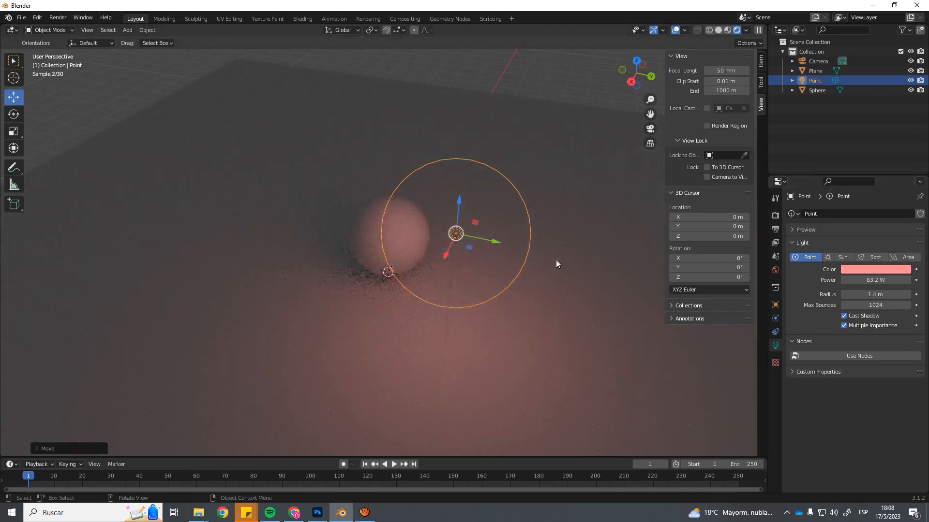
{"action": "left_click", "coordinate": [554, 88]}
{"action": "middle_click_drag", "start_coordinate": [554, 88], "coordinate": [556, 203]}
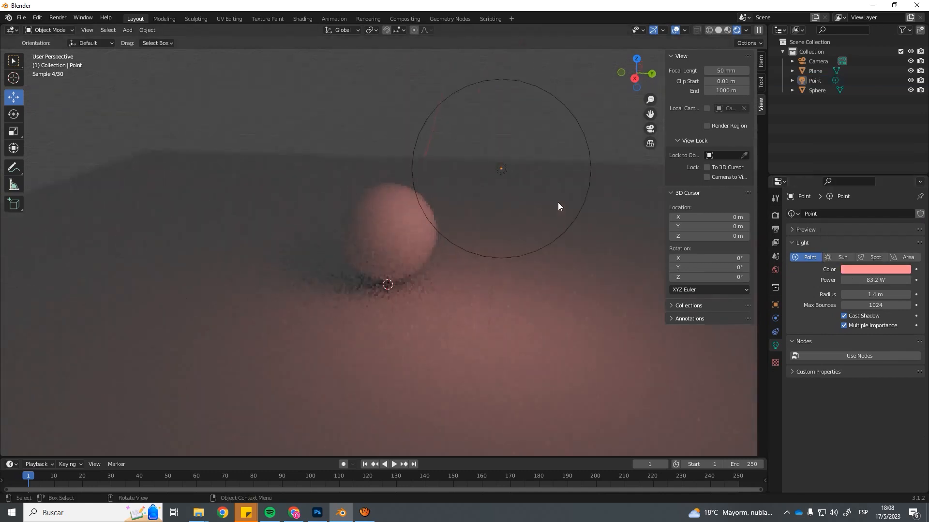
{"action": "left_click", "coordinate": [586, 138]}
{"action": "left_click_drag", "start_coordinate": [542, 170], "coordinate": [245, 170]}
Step: Add a sun light, place it above and beside the sphere opposite the point light, and aim its beam diagonally downward toward the sphere
{"action": "key", "text": "shift+a"}
{"action": "mouse_move", "coordinate": [446, 260]}
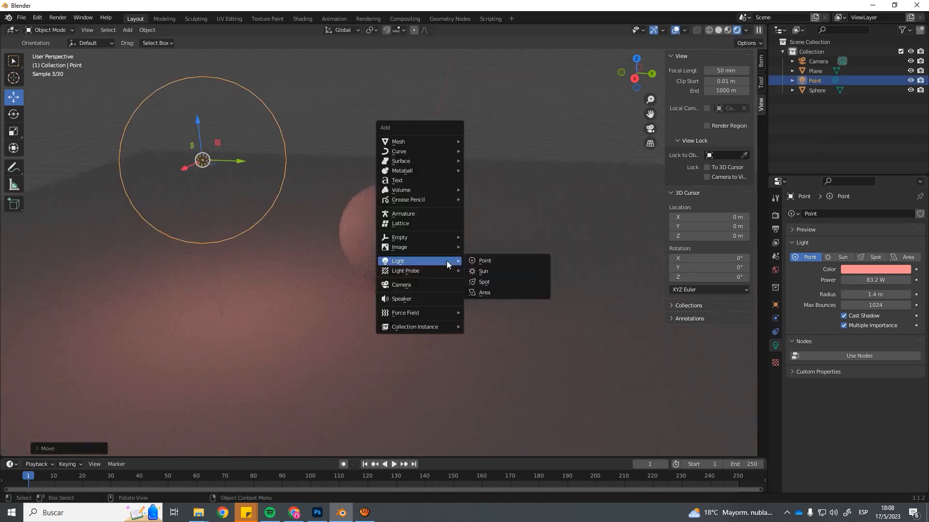
{"action": "left_click", "coordinate": [492, 269]}
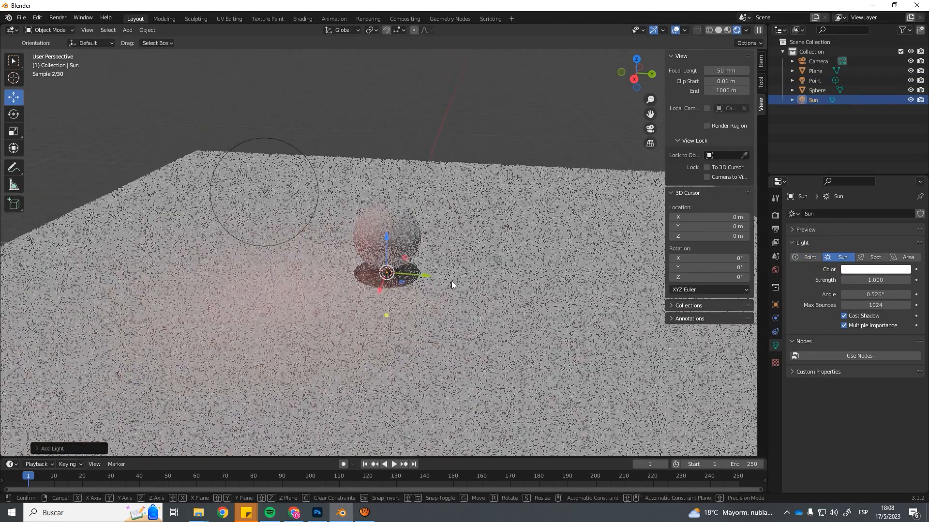
{"action": "left_click", "coordinate": [497, 199]}
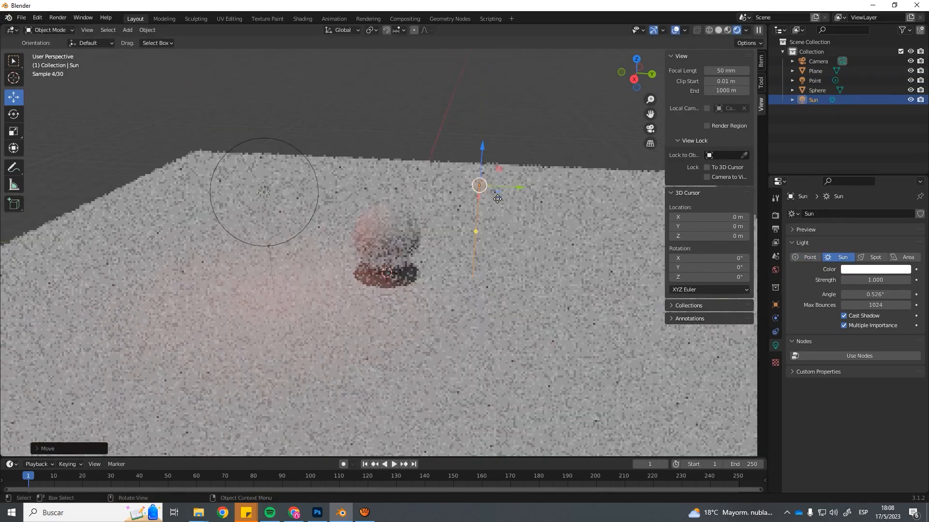
{"action": "scroll", "coordinate": [497, 199], "scroll_direction": "up", "scroll_amount": 2}
{"action": "mouse_move", "coordinate": [520, 203]}
{"action": "left_mouse_down"}
{"action": "mouse_move", "coordinate": [427, 229]}
{"action": "mouse_move", "coordinate": [346, 305]}
{"action": "mouse_move", "coordinate": [467, 195]}
{"action": "left_mouse_up"}
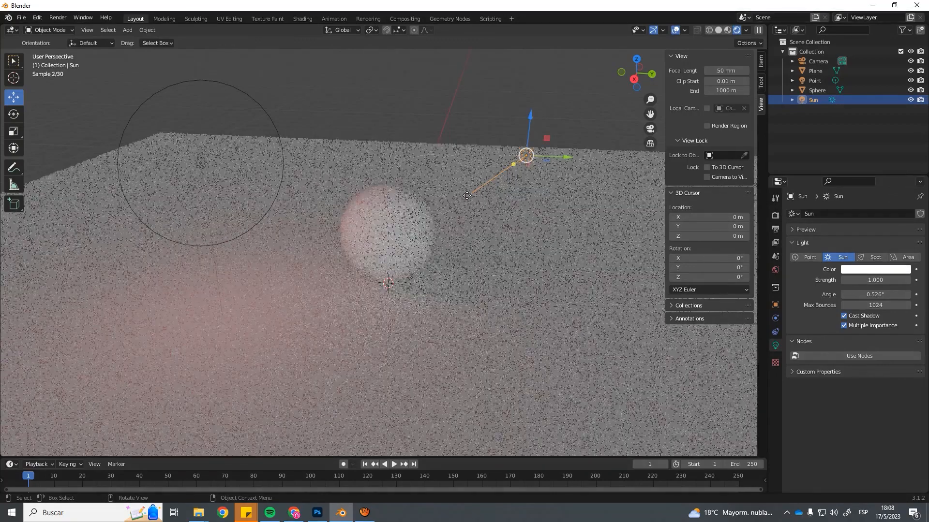
{"action": "left_click_drag", "start_coordinate": [513, 165], "coordinate": [432, 280]}
Step: Give the sun light a pale yellow colour and set its strength to 0.890
{"action": "left_click", "coordinate": [876, 269]}
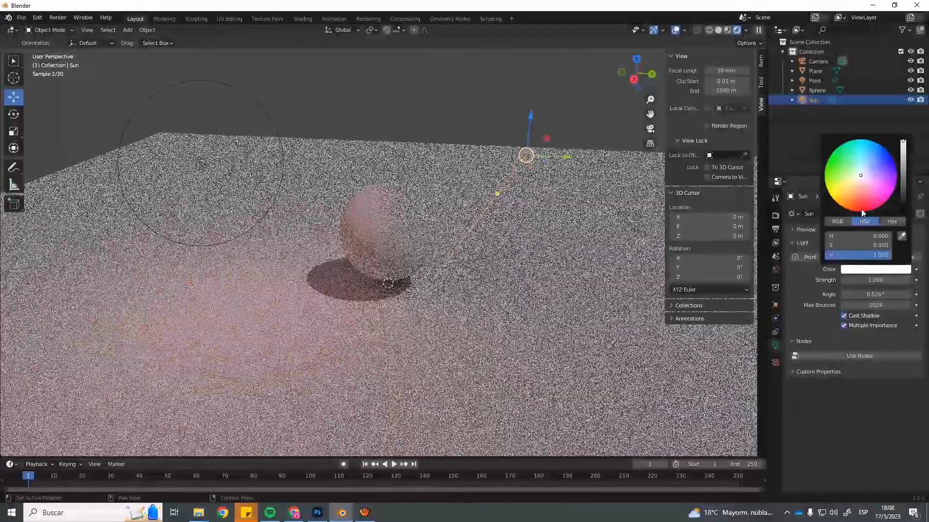
{"action": "left_click", "coordinate": [837, 187]}
{"action": "left_click", "coordinate": [866, 369]}
{"action": "left_click", "coordinate": [871, 270]}
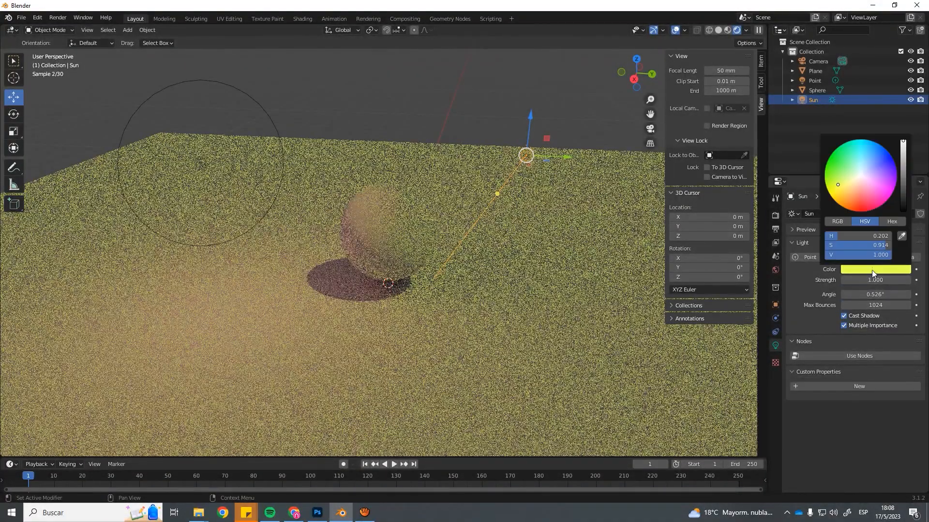
{"action": "left_click", "coordinate": [857, 182]}
{"action": "left_click_drag", "start_coordinate": [876, 280], "coordinate": [769, 285]}
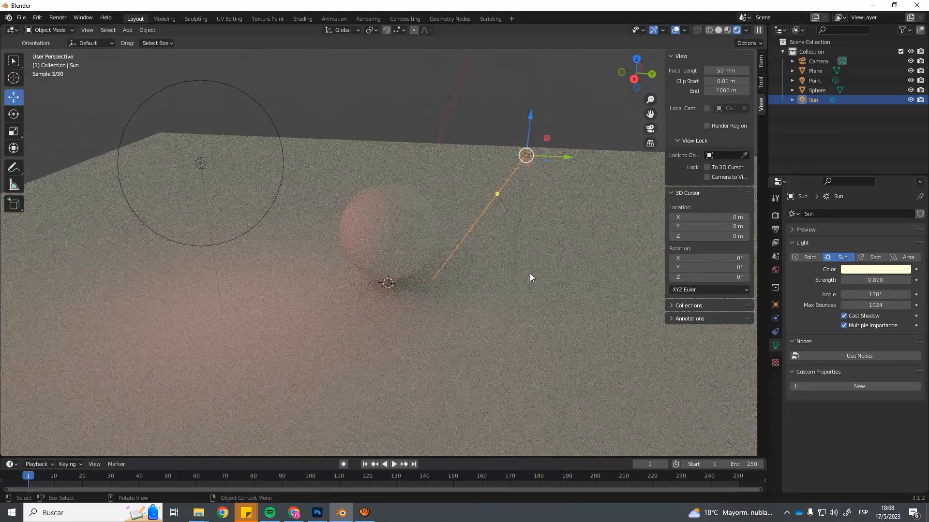
Step: Undo the sun light's angle change, and toggle its Cast Shadow option off and back on
{"action": "key", "text": "ctrl+z"}
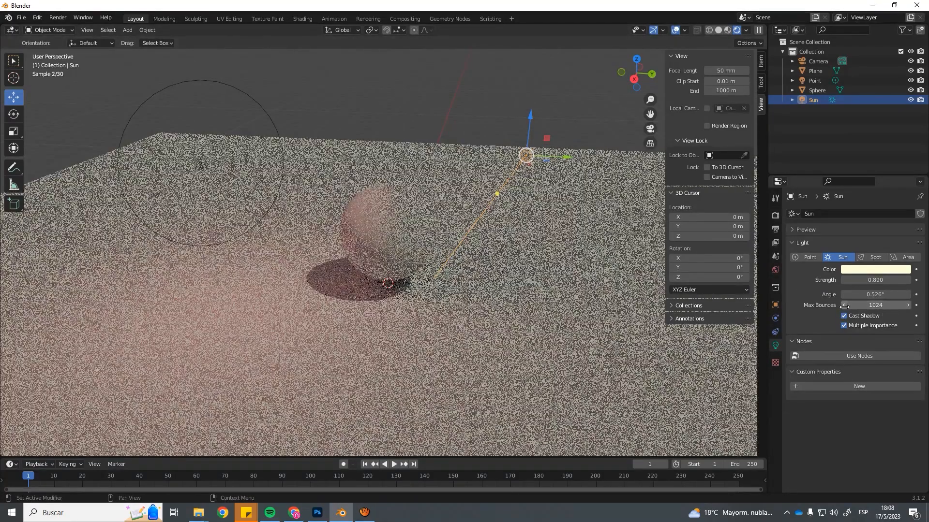
{"action": "left_click", "coordinate": [845, 315]}
{"action": "left_click", "coordinate": [845, 315]}
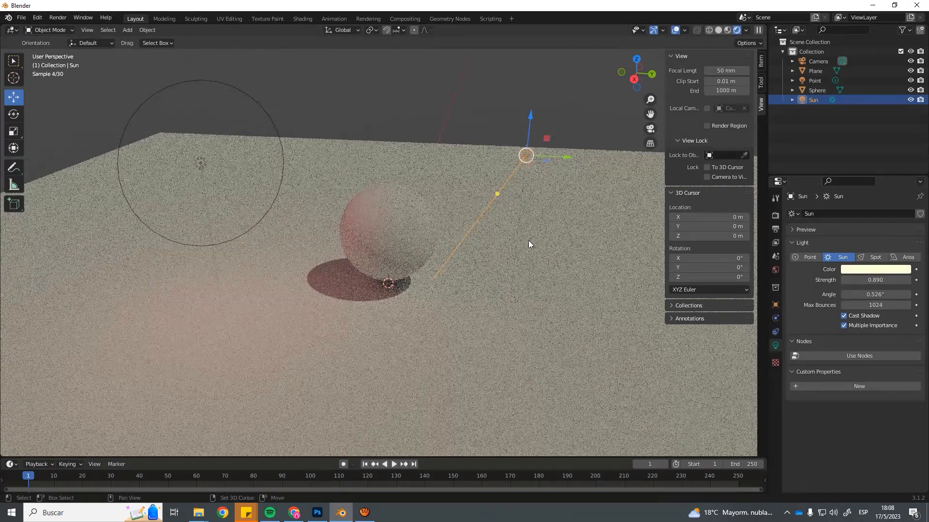
Step: Add a spot light to the scene
{"action": "key", "text": "shift+a"}
{"action": "mouse_move", "coordinate": [528, 240]}
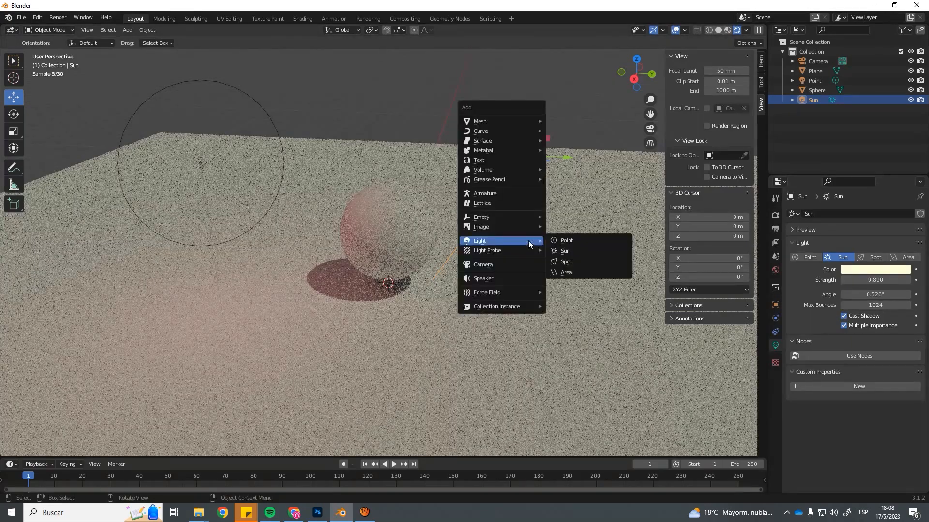
{"action": "left_click", "coordinate": [566, 261]}
{"action": "scroll", "coordinate": [399, 248], "scroll_direction": "down", "scroll_amount": 2}
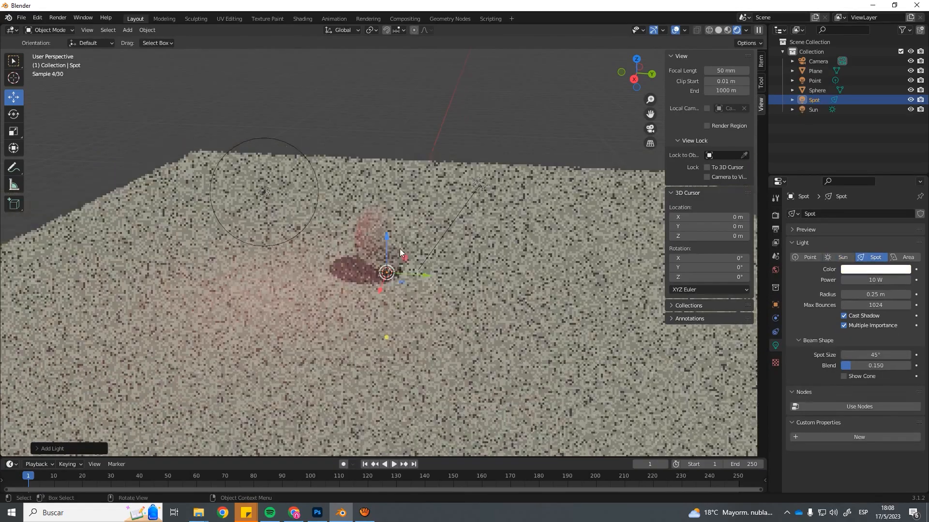
Step: Try to move the spot light far up along the Z axis
{"action": "key", "text": "g"}
{"action": "key", "text": "z"}
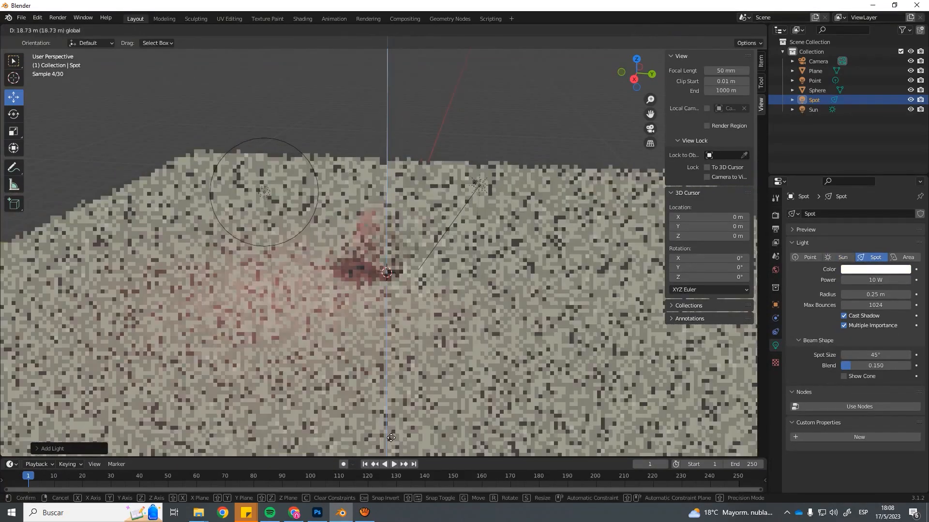
{"action": "left_click", "coordinate": [433, 477]}
{"action": "scroll", "coordinate": [435, 277], "scroll_direction": "down", "scroll_amount": 2}
{"action": "scroll", "coordinate": [434, 273], "scroll_direction": "down", "scroll_amount": 6}
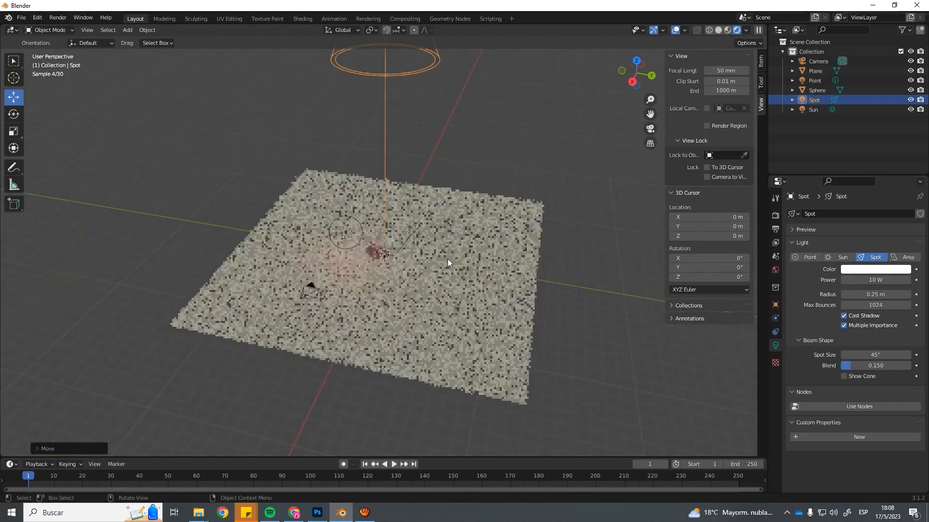
Step: Raise the spot light along Z to just above the sphere so its cone points down over it
{"action": "scroll", "coordinate": [417, 238], "scroll_direction": "up", "scroll_amount": 8}
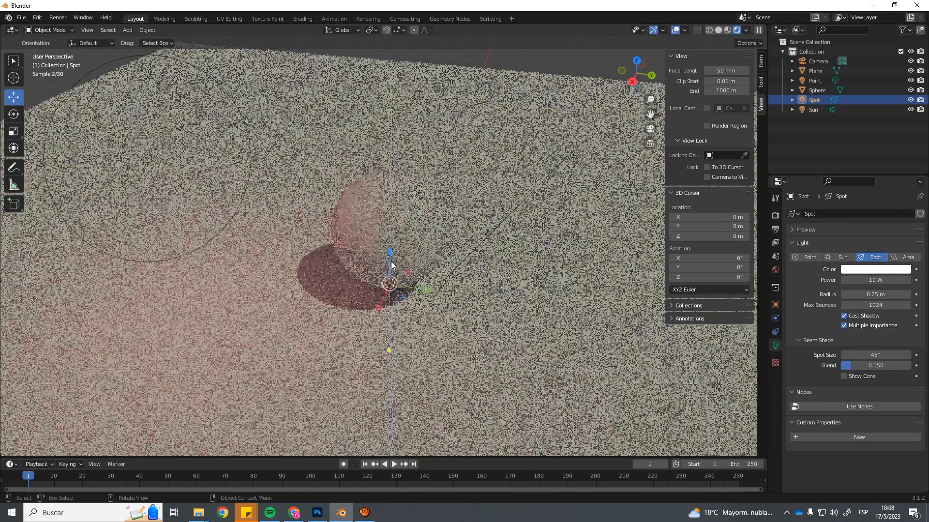
{"action": "left_click_drag", "start_coordinate": [391, 265], "coordinate": [431, 128]}
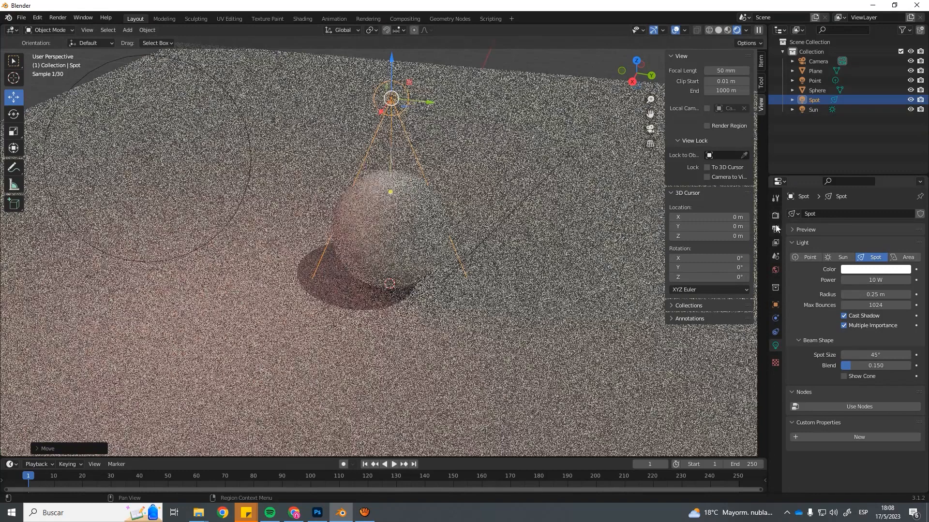
Step: Switch the scene's render engine to Eevee
{"action": "left_click", "coordinate": [775, 227]}
{"action": "left_click", "coordinate": [880, 212]}
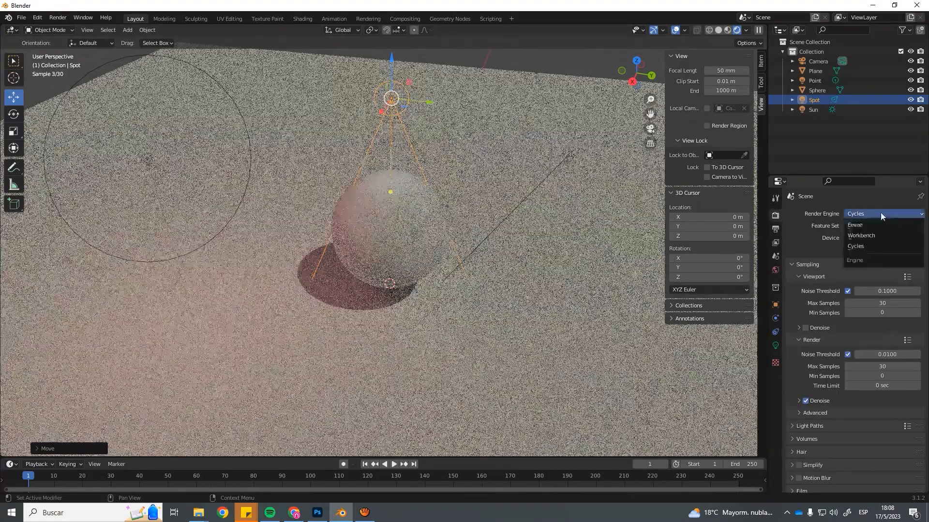
{"action": "left_click", "coordinate": [876, 225]}
Step: Raise the spot light about 0.5 m further along Z above the sphere
{"action": "scroll", "coordinate": [426, 190], "scroll_direction": "down", "scroll_amount": 4}
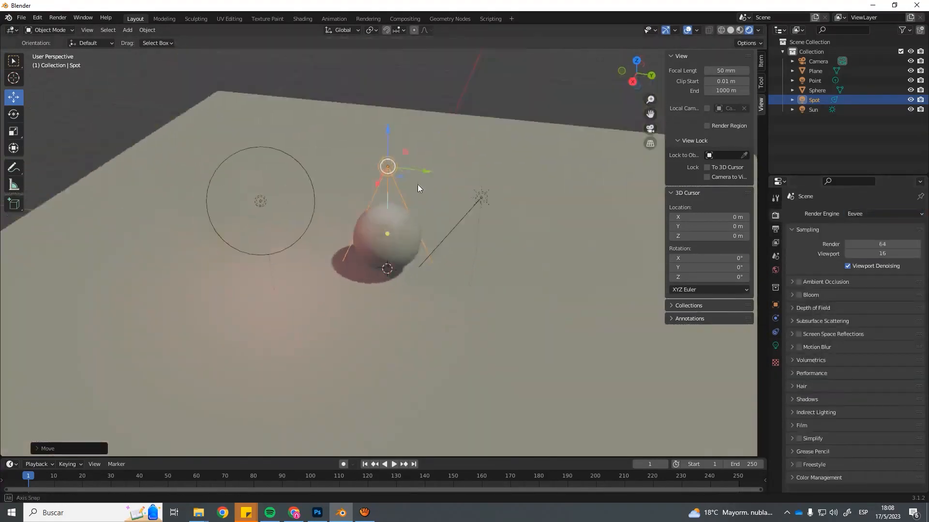
{"action": "key", "text": "g"}
{"action": "key", "text": "z"}
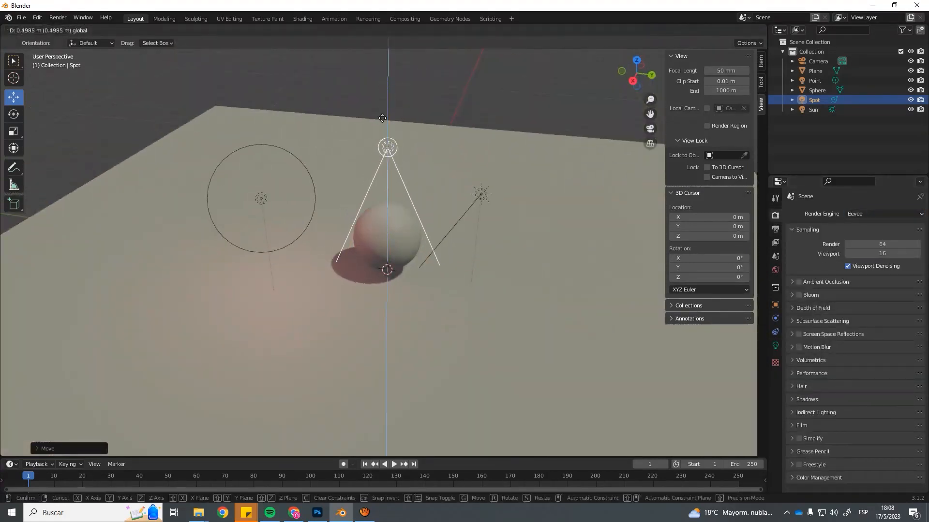
{"action": "left_click", "coordinate": [386, 112]}
Step: Set the spot light's power to 81.5 W and move it along Y to the open plane beside the sphere
{"action": "left_click", "coordinate": [776, 347]}
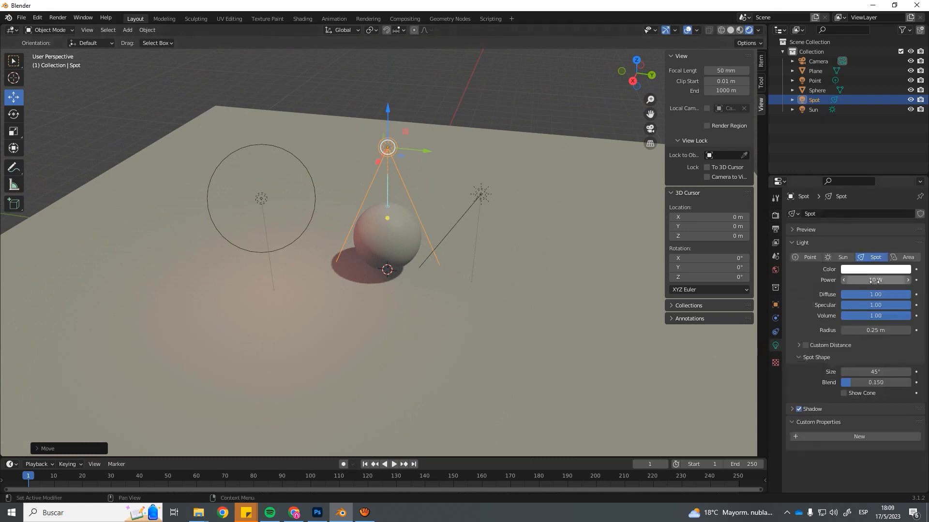
{"action": "left_click_drag", "start_coordinate": [903, 281], "coordinate": [298, 302]}
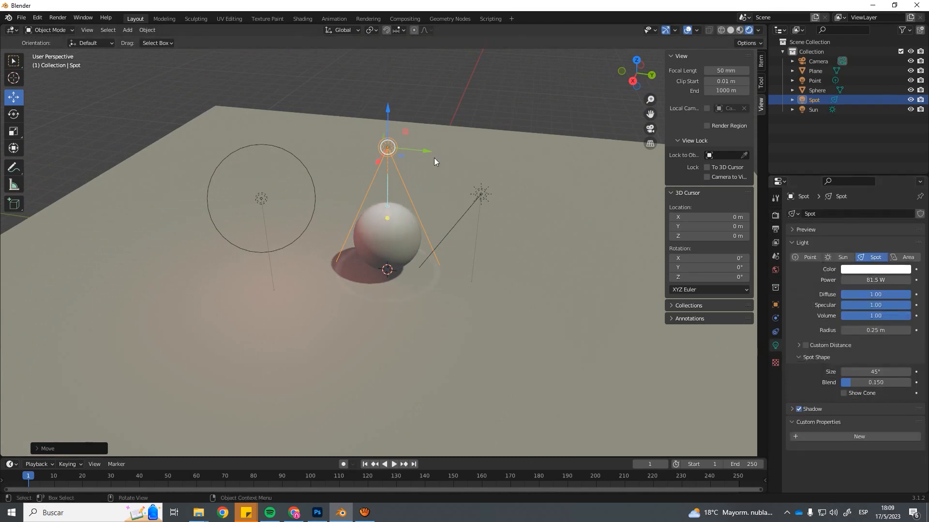
{"action": "left_click_drag", "start_coordinate": [434, 158], "coordinate": [521, 169]}
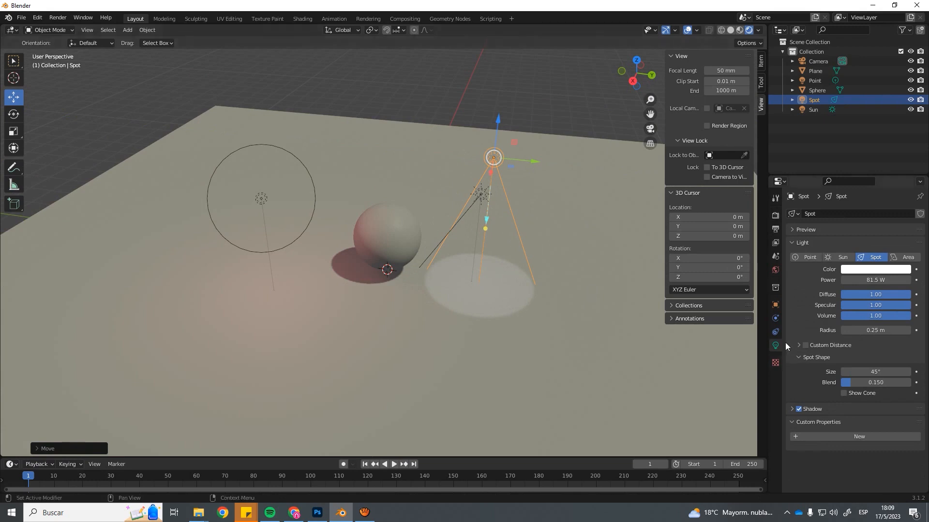
Step: Set the spot light's diffuse factor to 0.77, radius to 0.68 m, spot size to 47.4° and blend to 0.851
{"action": "mouse_move", "coordinate": [878, 294]}
{"action": "left_mouse_down"}
{"action": "mouse_move", "coordinate": [831, 302]}
{"action": "mouse_move", "coordinate": [873, 311]}
{"action": "left_mouse_up"}
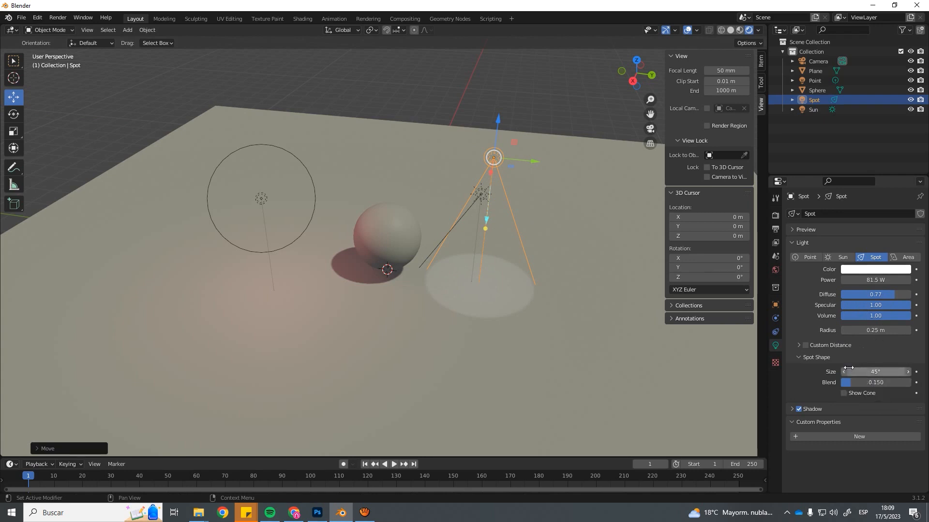
{"action": "mouse_move", "coordinate": [870, 331]}
{"action": "left_mouse_down"}
{"action": "mouse_move", "coordinate": [895, 330]}
{"action": "mouse_move", "coordinate": [864, 322]}
{"action": "left_mouse_up"}
{"action": "left_click_drag", "start_coordinate": [873, 372], "coordinate": [905, 388]}
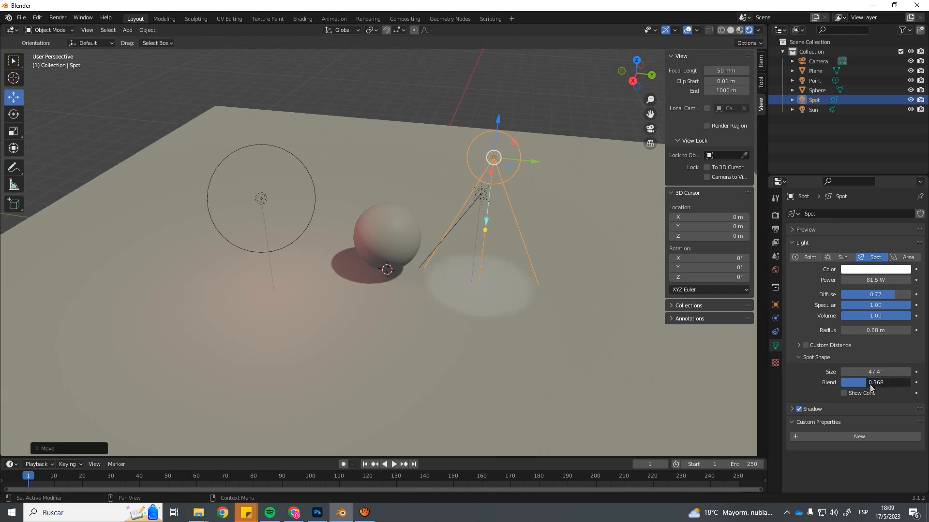
Step: Move the spot light along Y closer to the sphere, and tint it light red, finally light purple
{"action": "left_click_drag", "start_coordinate": [538, 153], "coordinate": [497, 219]}
{"action": "scroll", "coordinate": [497, 219], "scroll_direction": "up", "scroll_amount": 2}
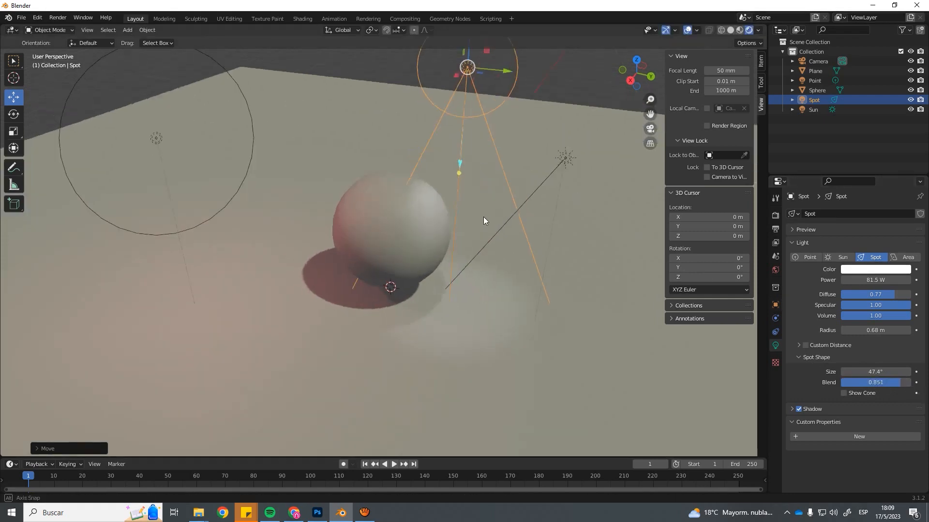
{"action": "left_click", "coordinate": [854, 269]}
{"action": "left_click", "coordinate": [861, 197]}
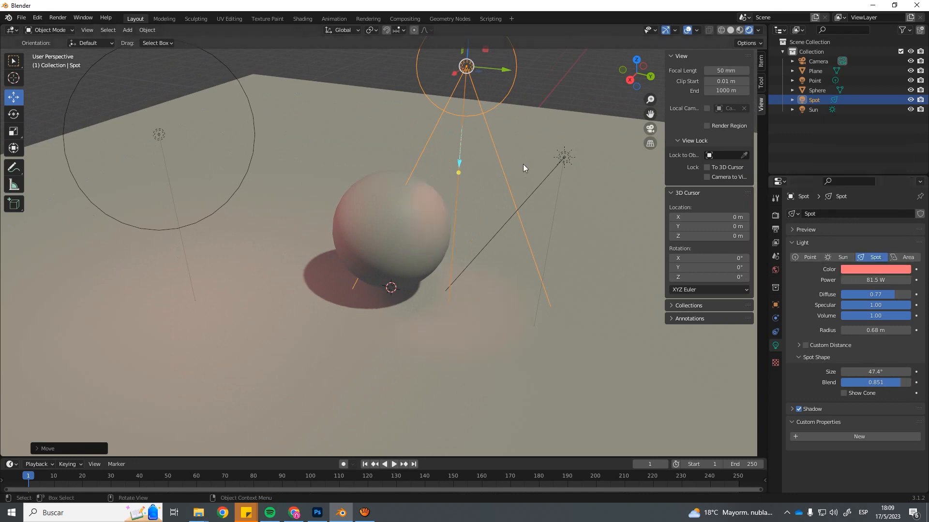
{"action": "left_click", "coordinate": [878, 268]}
{"action": "left_click", "coordinate": [878, 176]}
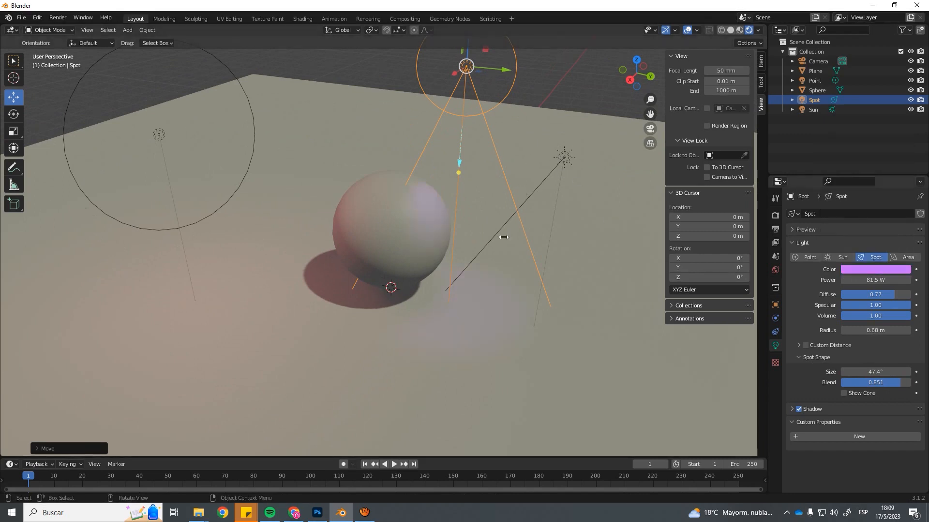
Step: Add an area light to the scene
{"action": "left_click", "coordinate": [498, 251]}
{"action": "scroll", "coordinate": [488, 256], "scroll_direction": "down", "scroll_amount": 3}
{"action": "key", "text": "shift+a"}
{"action": "mouse_move", "coordinate": [492, 259]}
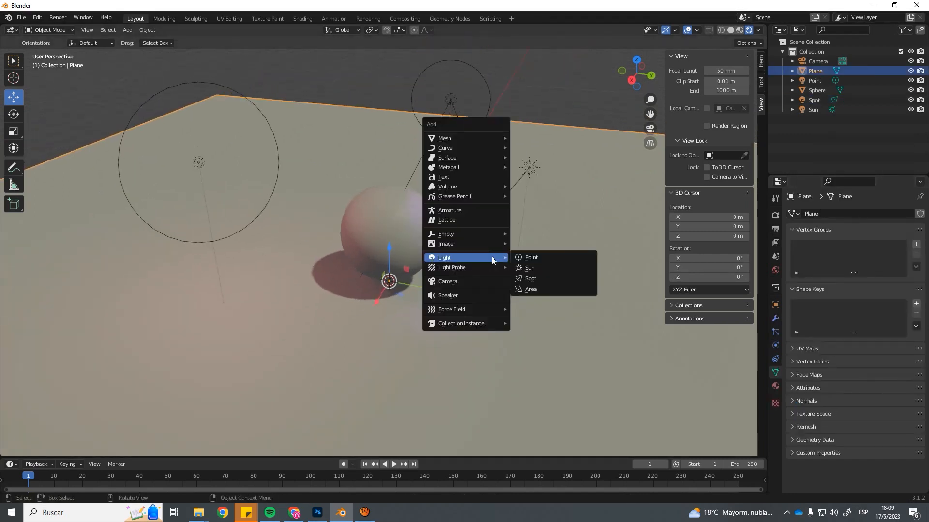
{"action": "left_click", "coordinate": [530, 289]}
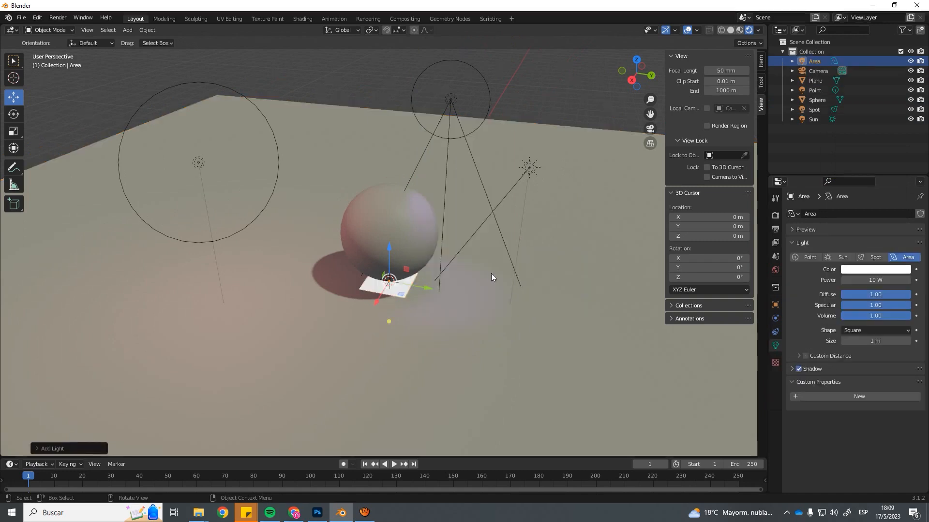
Step: Move the area light beside the sphere, raised off the plane, and rotate it to face the sphere
{"action": "scroll", "coordinate": [484, 275], "scroll_direction": "down", "scroll_amount": 2}
{"action": "key", "text": "g"}
{"action": "key", "text": "z"}
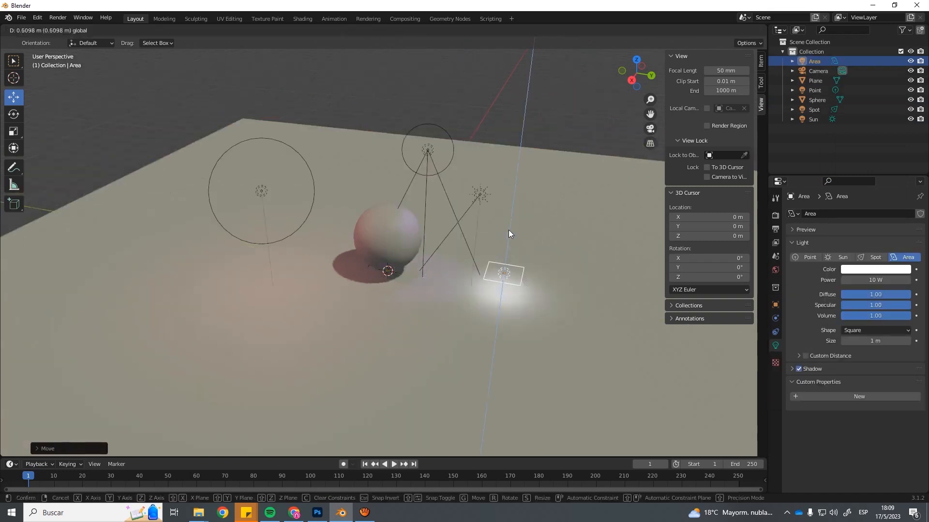
{"action": "left_click_drag", "start_coordinate": [509, 207], "coordinate": [551, 283]}
{"action": "left_click", "coordinate": [14, 116]}
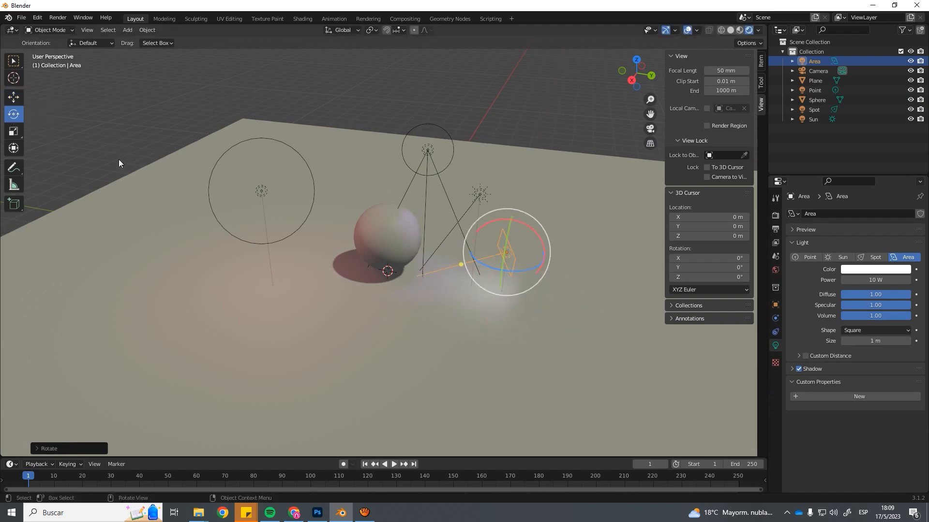
Step: Scale the area light up to a size of 5.24 m
{"action": "left_click", "coordinate": [14, 136]}
{"action": "middle_click_drag", "start_coordinate": [466, 263], "coordinate": [506, 272]}
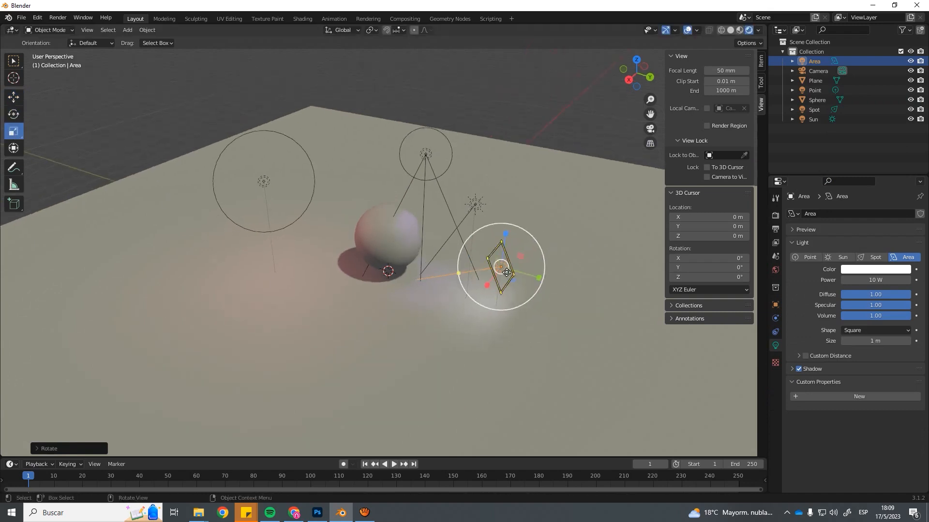
{"action": "left_click_drag", "start_coordinate": [514, 273], "coordinate": [557, 274]}
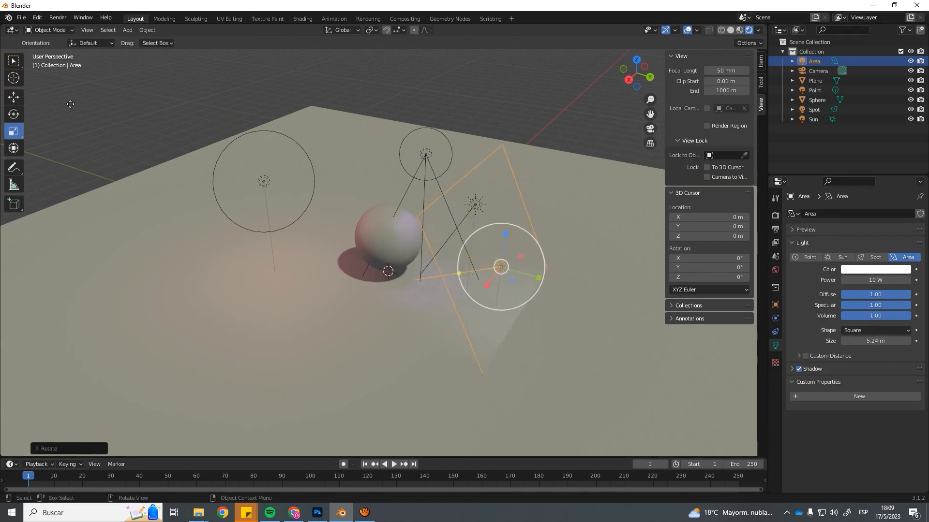
Step: Raise the area light along Z above the plane and set its power to 78.8 W
{"action": "left_click", "coordinate": [20, 99]}
{"action": "middle_click_drag", "start_coordinate": [377, 232], "coordinate": [416, 239]}
{"action": "left_click_drag", "start_coordinate": [515, 208], "coordinate": [511, 154]}
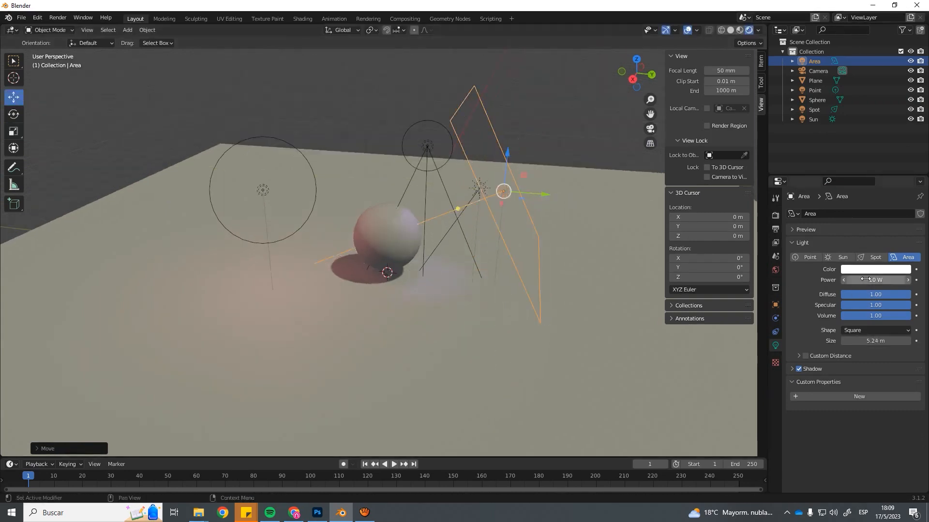
{"action": "left_click_drag", "start_coordinate": [876, 280], "coordinate": [909, 280]}
{"action": "middle_click_drag", "start_coordinate": [387, 225], "coordinate": [411, 221]}
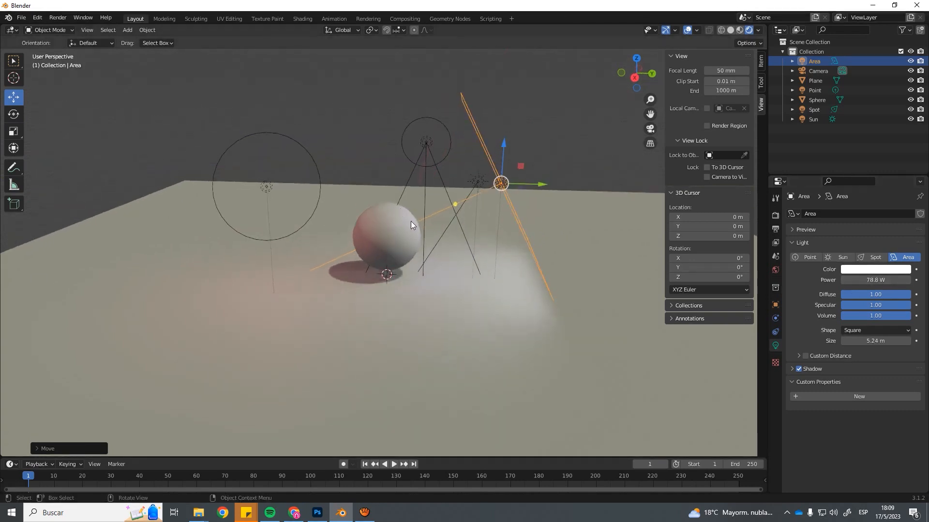
Step: Switch the scene's render engine to Cycles
{"action": "left_click", "coordinate": [775, 215]}
{"action": "left_click", "coordinate": [866, 212]}
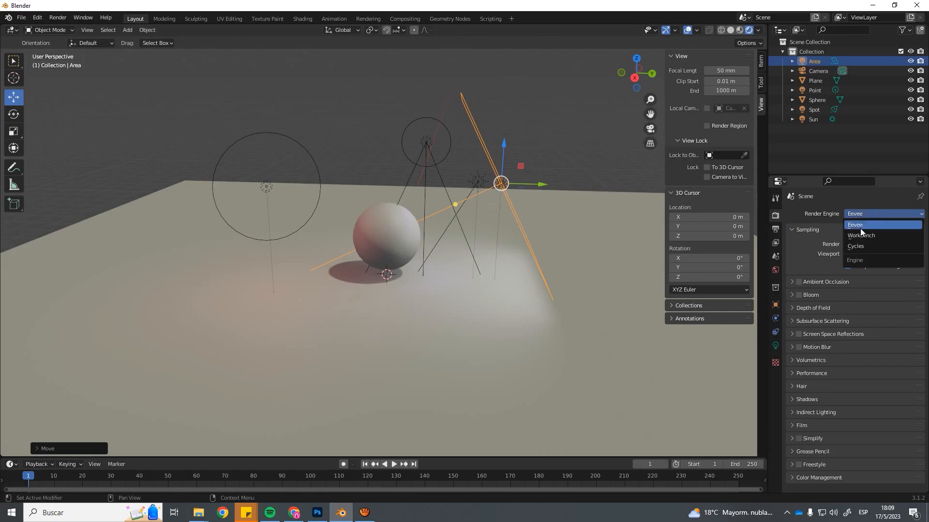
{"action": "left_click", "coordinate": [859, 246]}
Step: Reposition the area light beside the sphere, rotate it to a new angle, and deselect it
{"action": "middle_click_drag", "start_coordinate": [462, 276], "coordinate": [517, 250]}
{"action": "left_click_drag", "start_coordinate": [518, 250], "coordinate": [470, 254]}
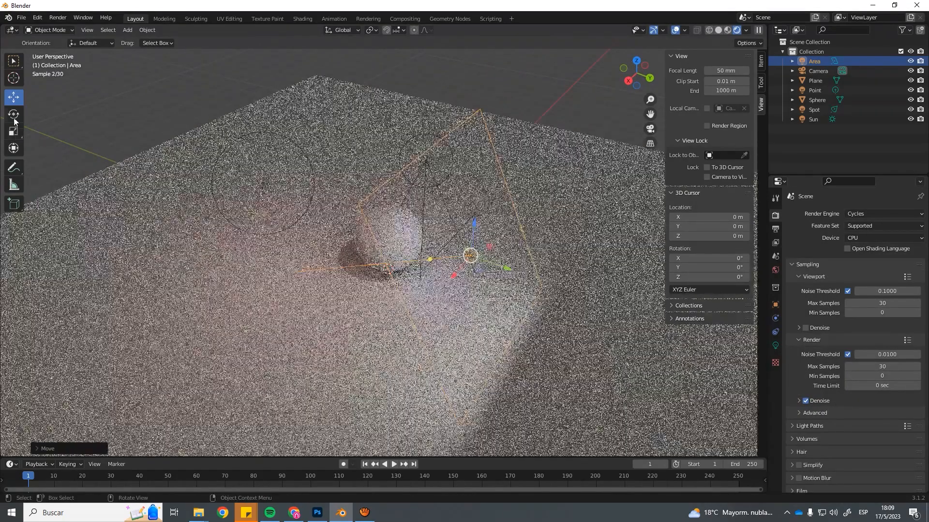
{"action": "left_click", "coordinate": [14, 114]}
{"action": "left_click_drag", "start_coordinate": [486, 278], "coordinate": [425, 289]}
{"action": "left_click", "coordinate": [14, 97]}
{"action": "left_click", "coordinate": [568, 132]}
{"action": "middle_click_drag", "start_coordinate": [567, 132], "coordinate": [531, 164]}
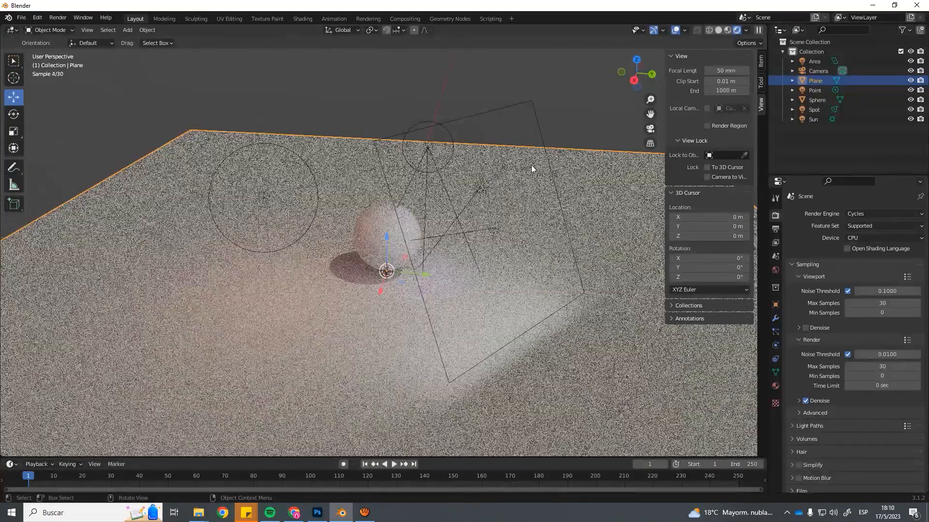
{"action": "scroll", "coordinate": [477, 193], "scroll_direction": "up", "scroll_amount": 2}
{"action": "middle_click_drag", "start_coordinate": [477, 193], "coordinate": [475, 193]}
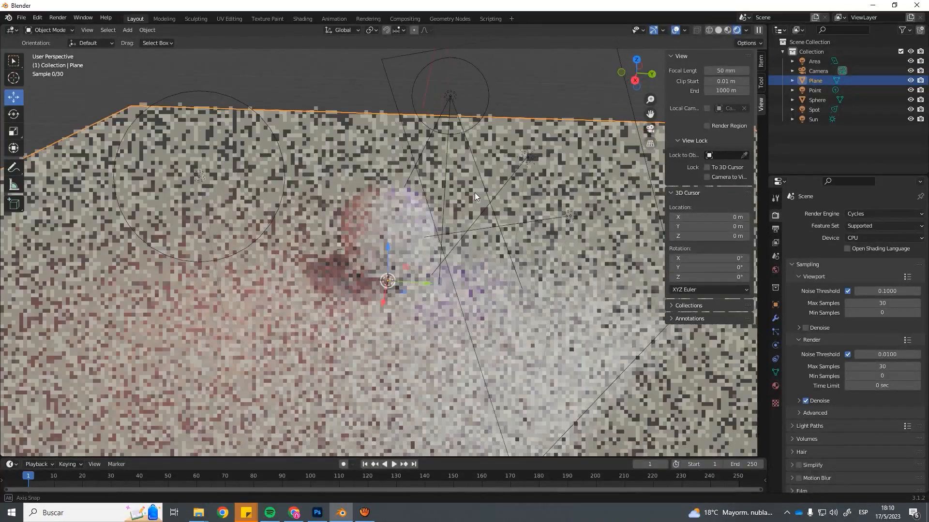